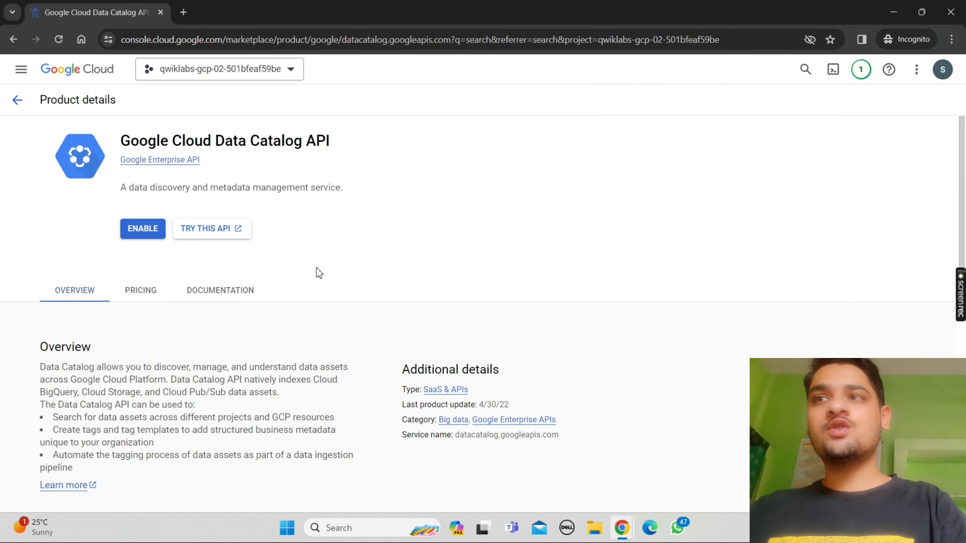
Step: Enable the Google Cloud Data Catalog API and bring up the Create a lake instructions in the lab guide
left_click(139, 227)
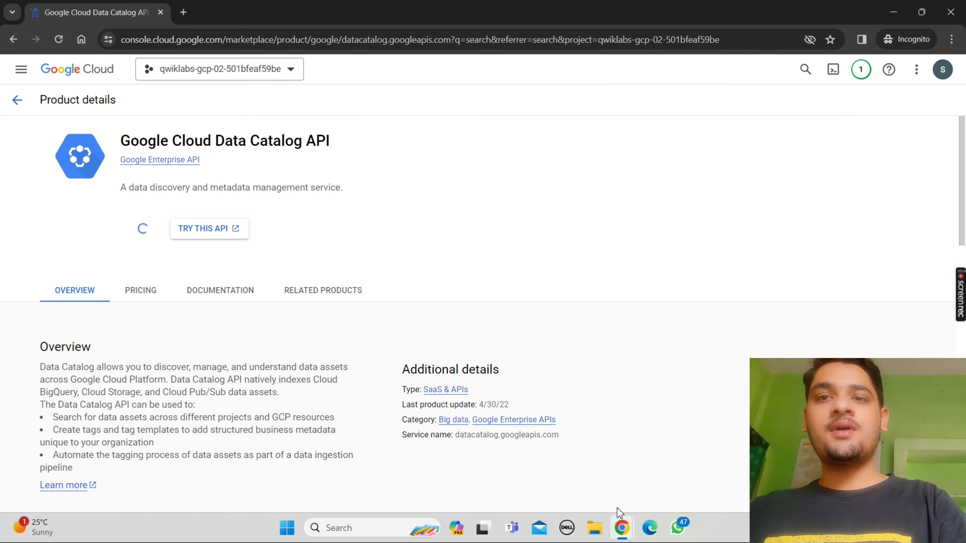
mouse_move(619, 516)
left_click(555, 457)
scroll(553, 456, "down", 1)
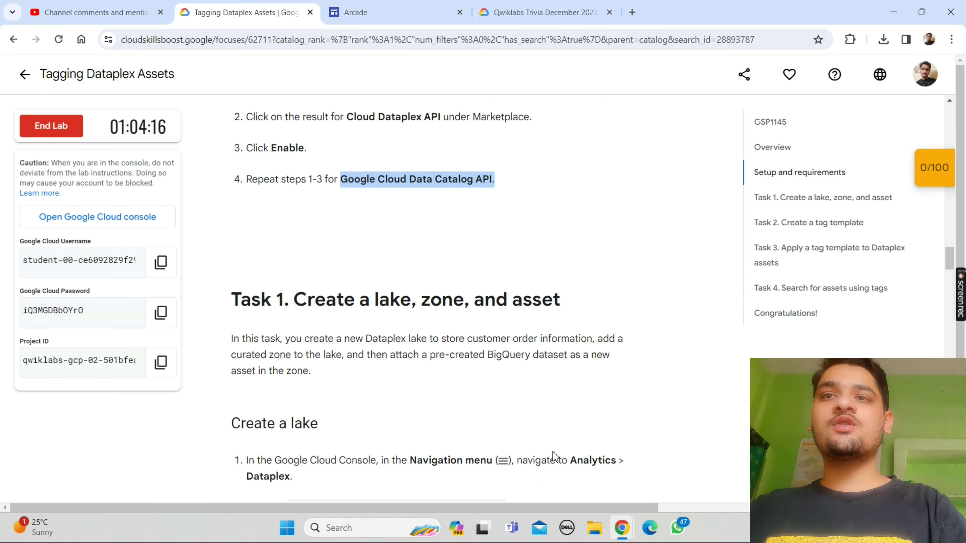
scroll(554, 456, "down", 5)
Step: Return to the Google Cloud console, search for Dataplex and open the Dataplex product page
mouse_move(622, 528)
left_click(662, 464)
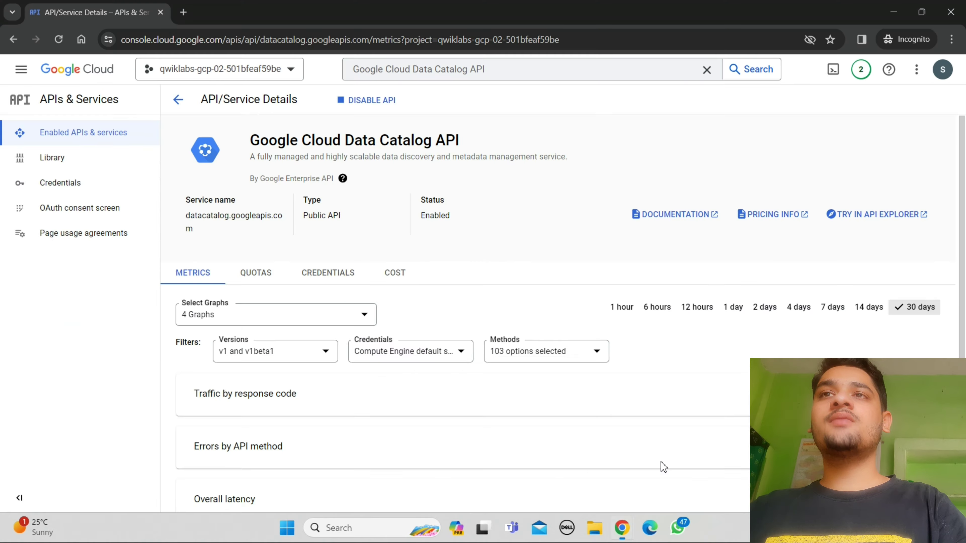
left_click(409, 70)
type("Dataplex")
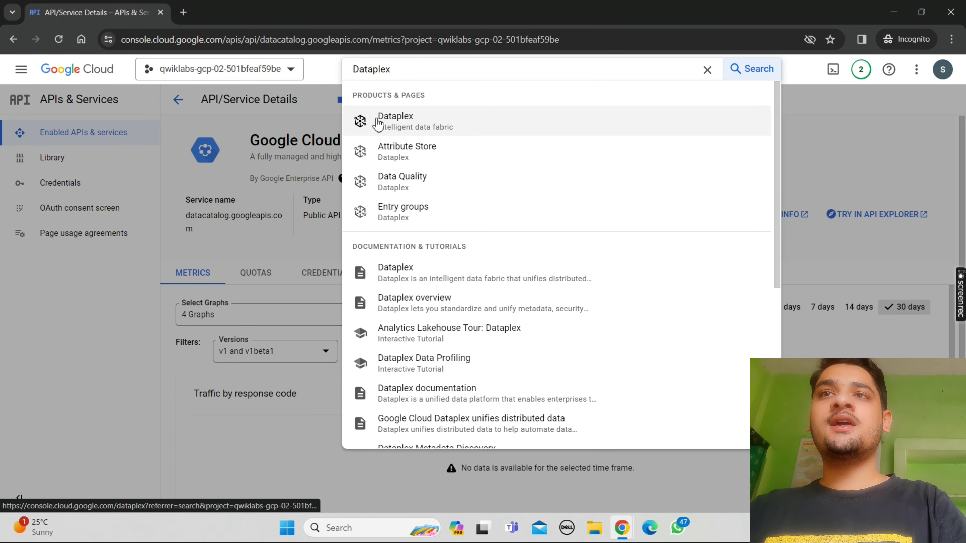
left_click(375, 124)
Step: Copy the display name Orders Lake from the Create a lake table in the lab instructions
mouse_move(624, 527)
left_click(566, 467)
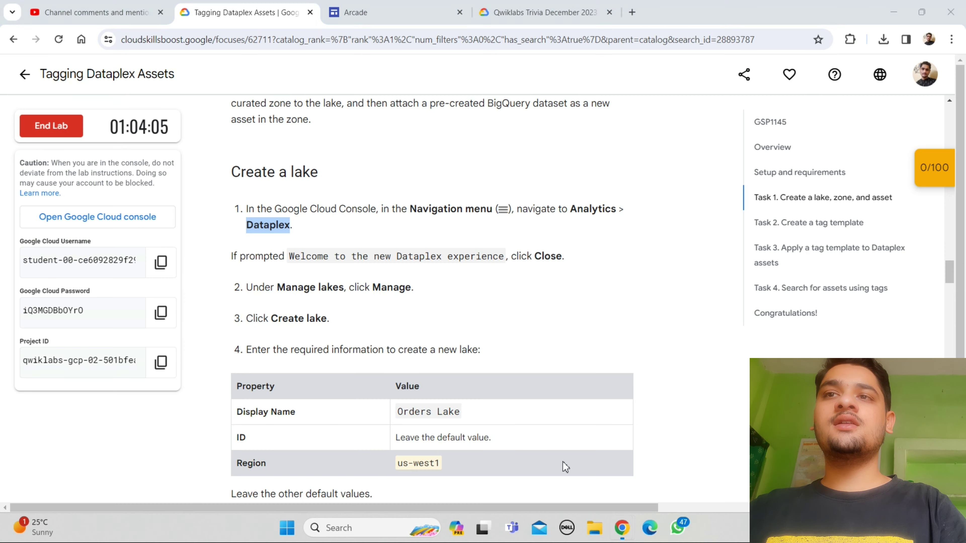
scroll(566, 467, "down", 3)
scroll(566, 467, "down", 1)
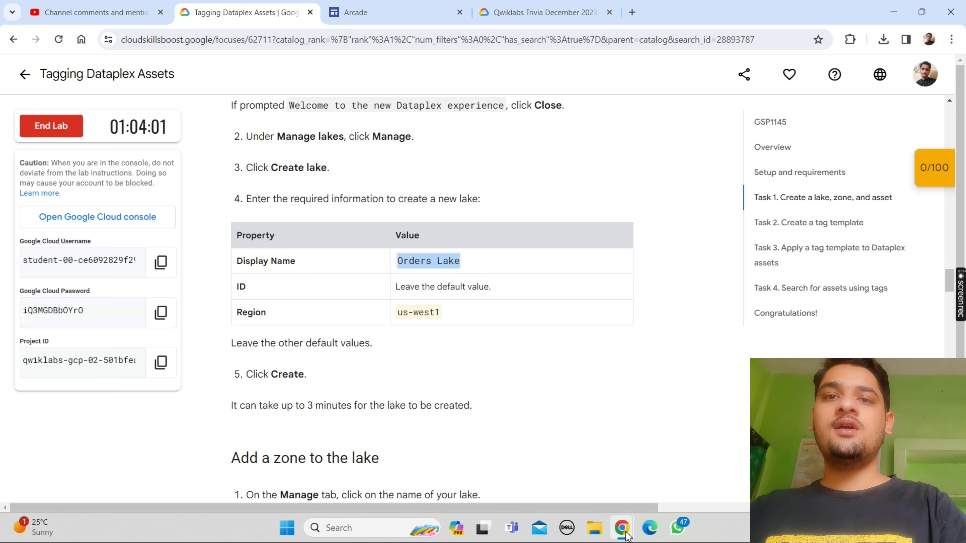
Step: Return to the Dataplex console and dismiss the welcome dialog by getting started
mouse_move(625, 534)
left_click(684, 472)
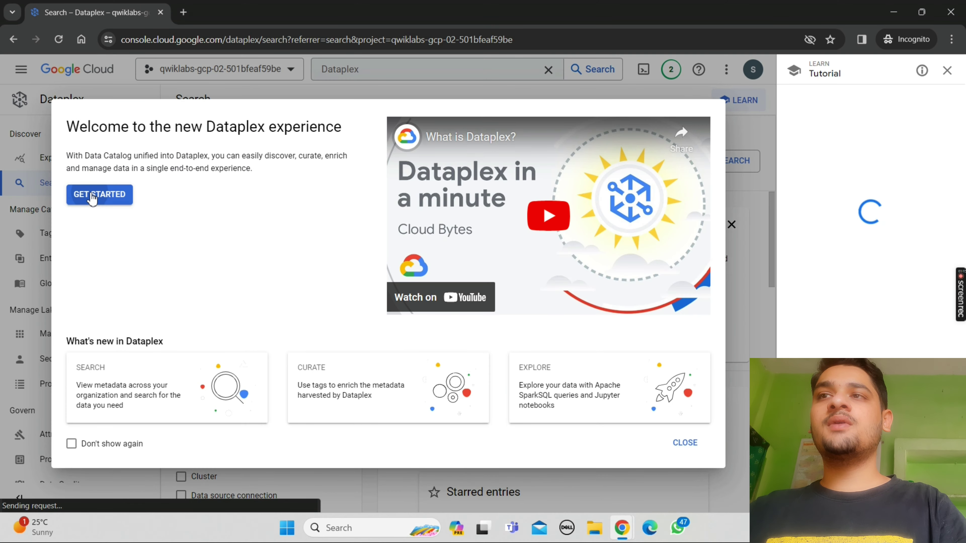
left_click(92, 199)
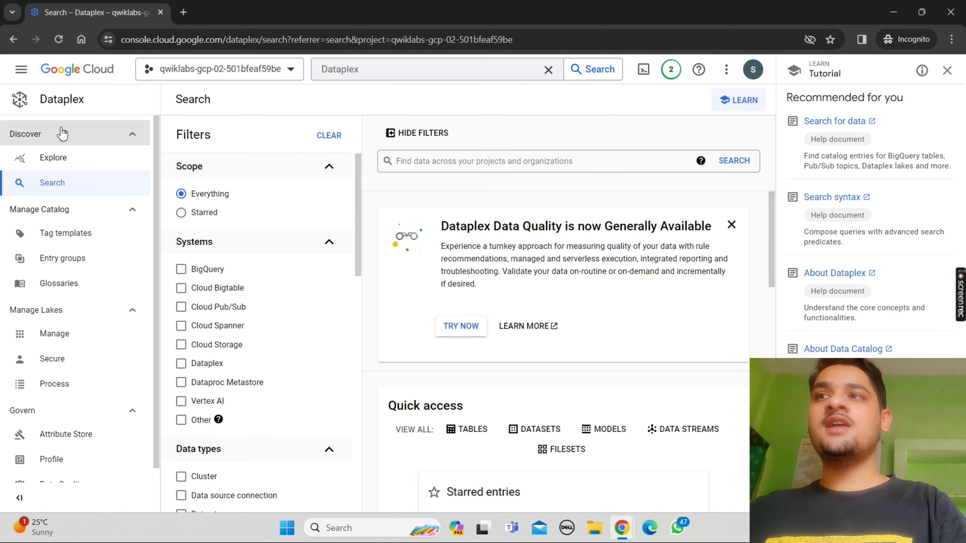
Step: Open the Dataplex Explore page and authorize Dataplex with all requested permissions for the student account
left_click(67, 156)
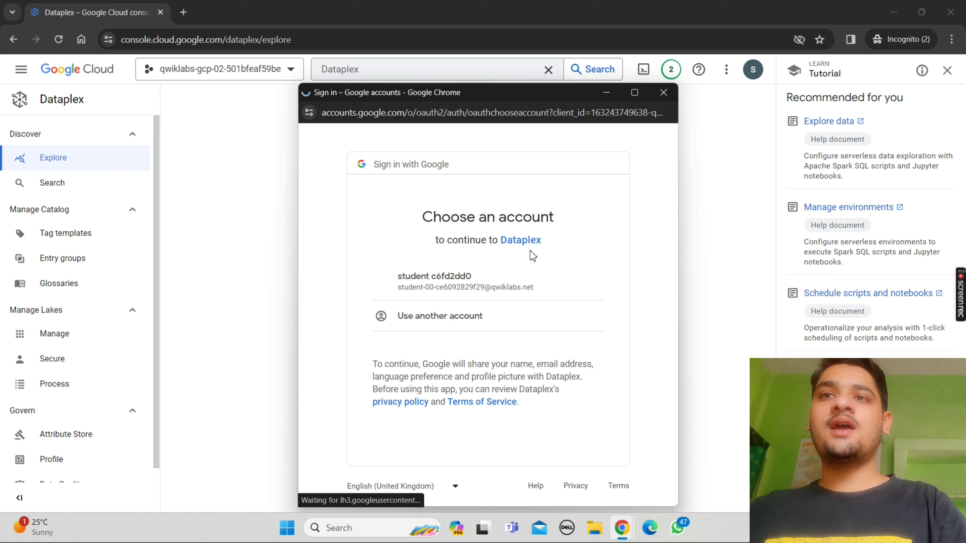
left_click(489, 286)
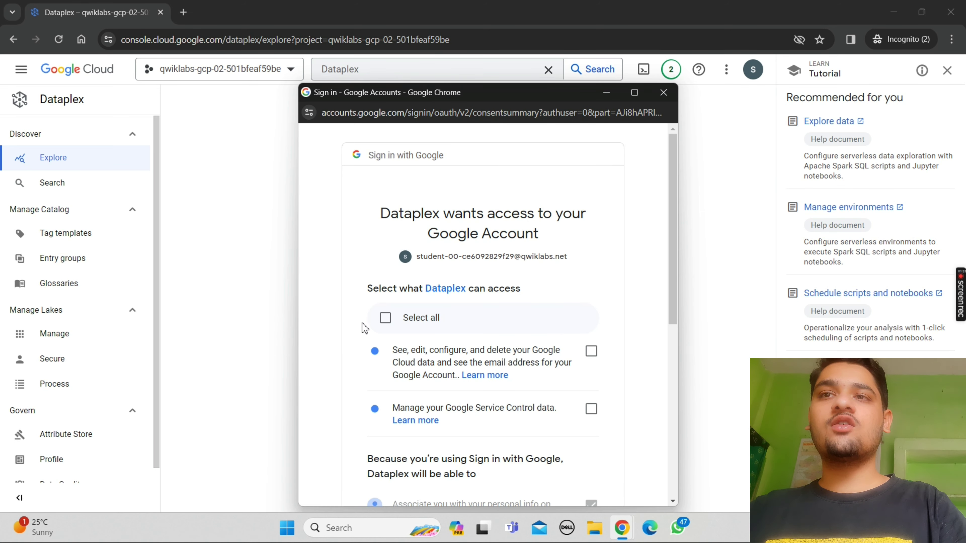
left_click(385, 318)
left_click_drag(670, 288, 675, 514)
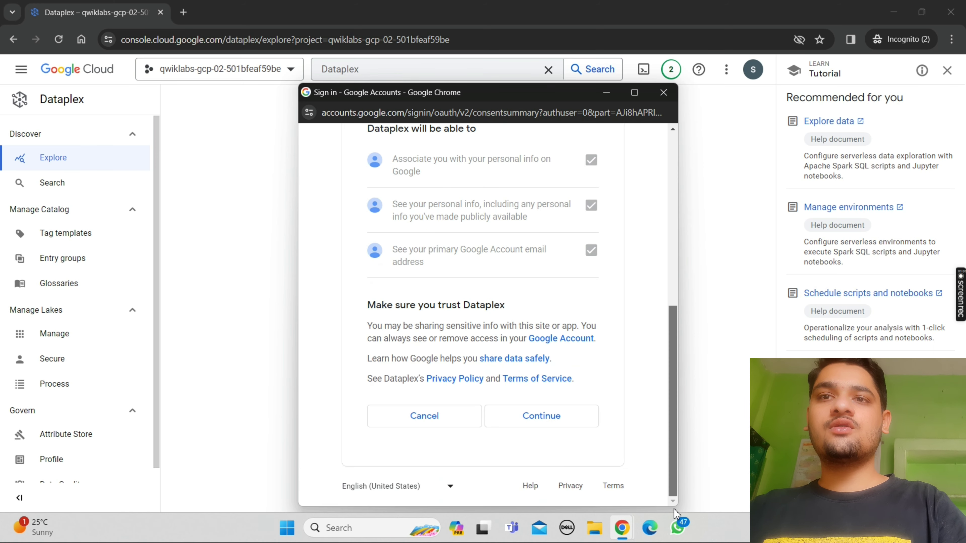
left_click(538, 415)
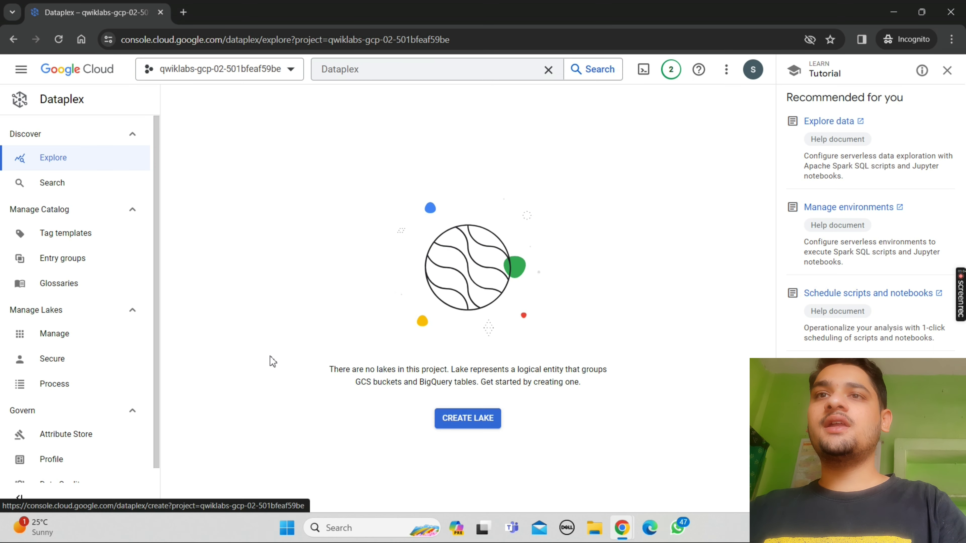
Step: Start creating a new lake with the display name Orders Lake
left_click(481, 423)
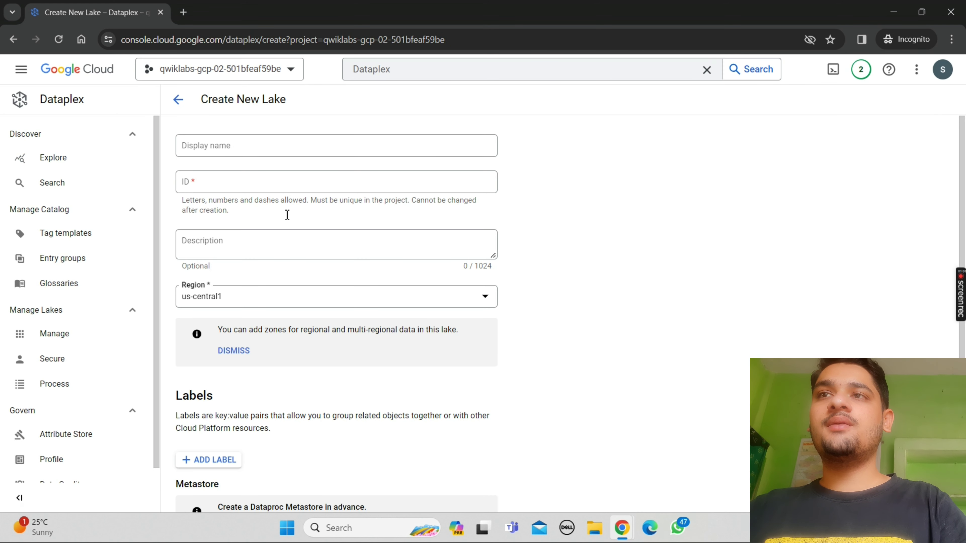
left_click(297, 141)
type("Orders Lake")
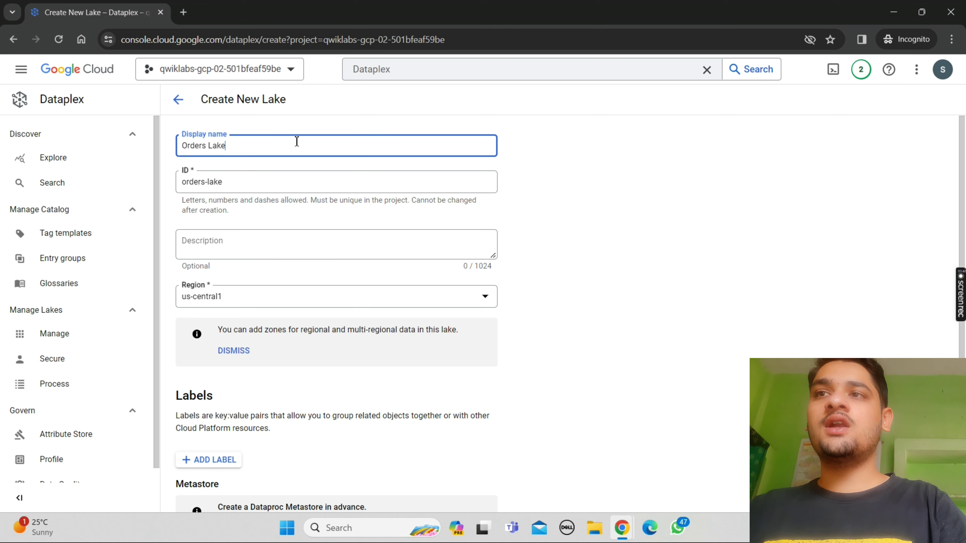
Step: Check the required region in the lab guide, set the lake's region to us-west1 and create the lake
mouse_move(623, 527)
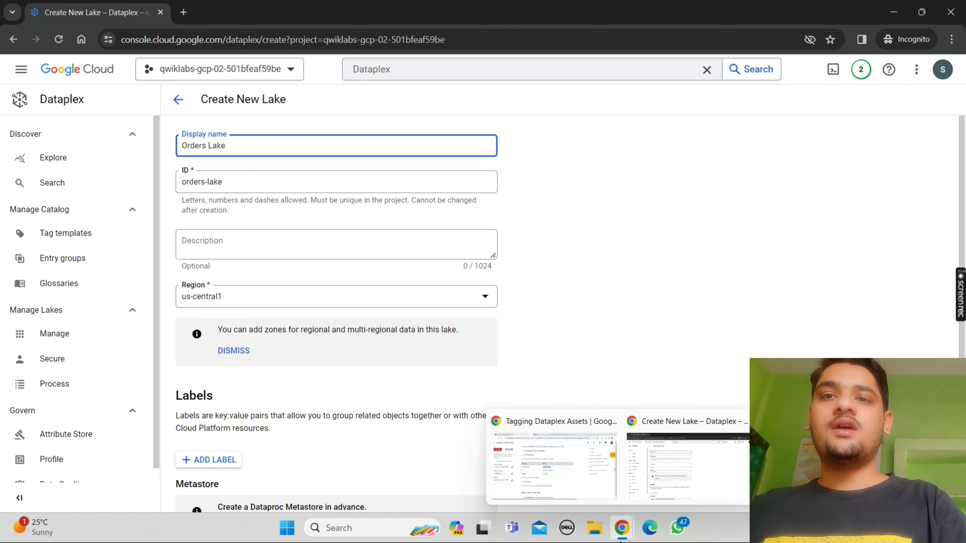
left_click(557, 469)
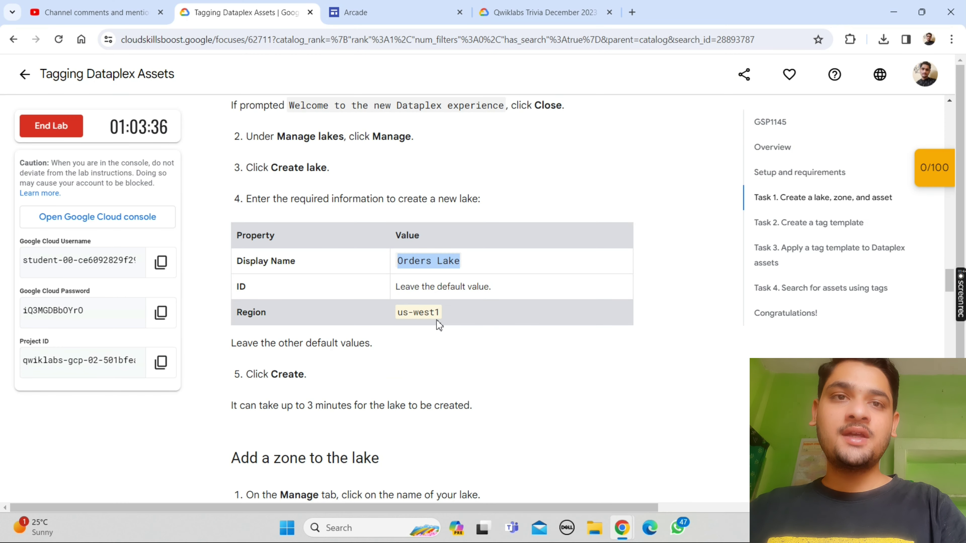
mouse_move(622, 528)
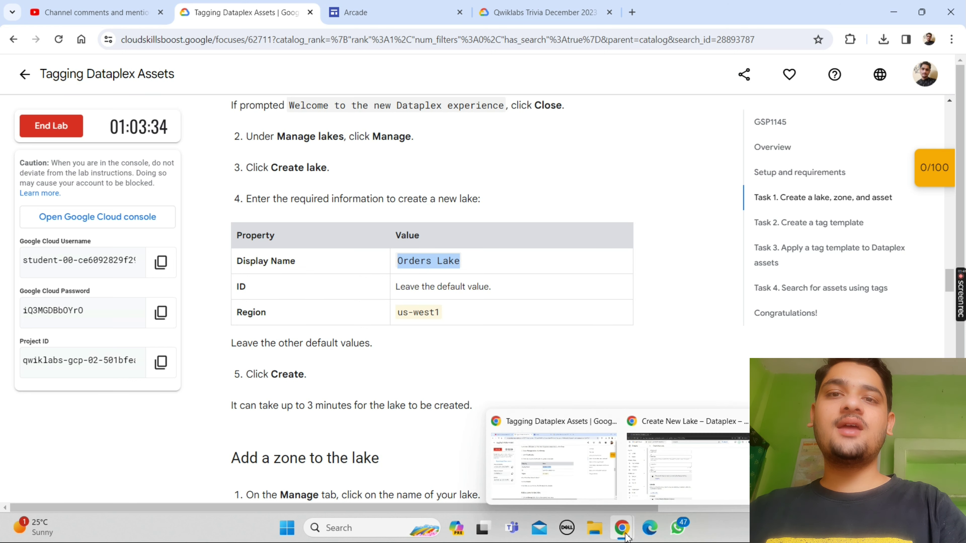
left_click(687, 455)
left_click(407, 302)
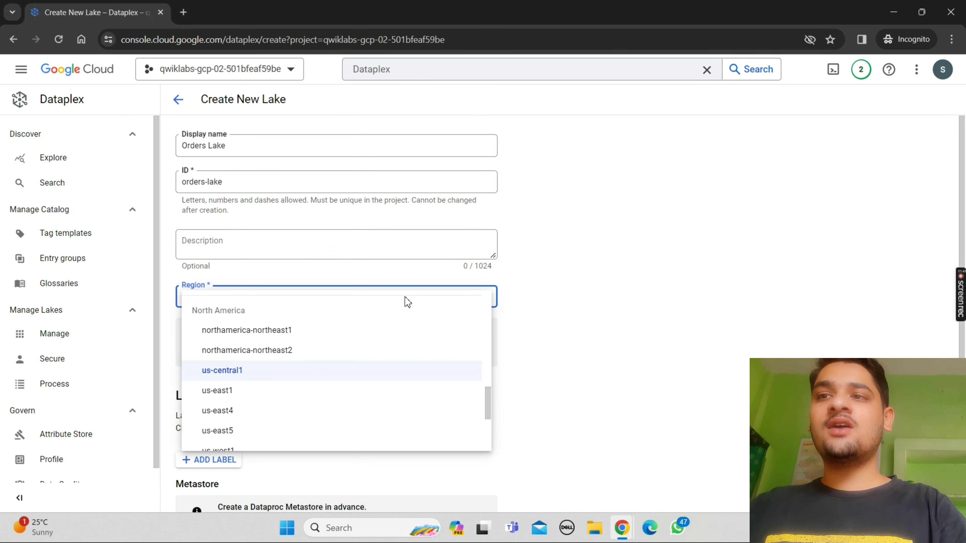
scroll(491, 407, "down", 3)
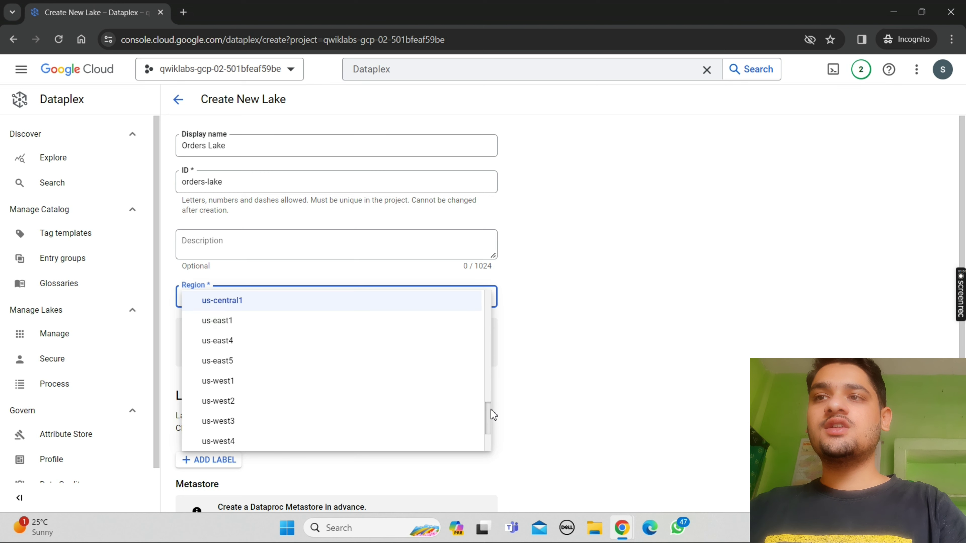
left_click(276, 350)
scroll(511, 406, "down", 5)
left_click(196, 488)
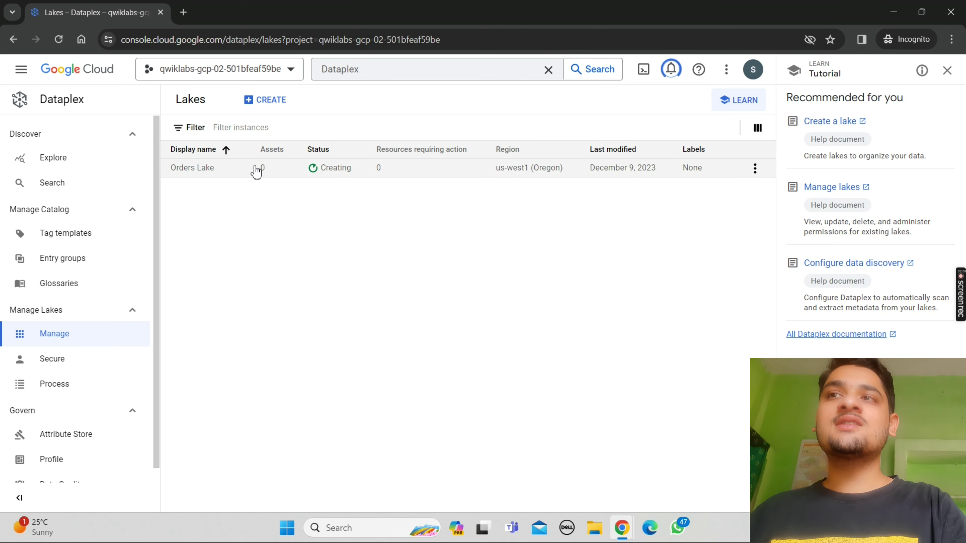
Step: Close the Tutorial panel from the Explore page and return to the list of managed lakes
left_click(47, 167)
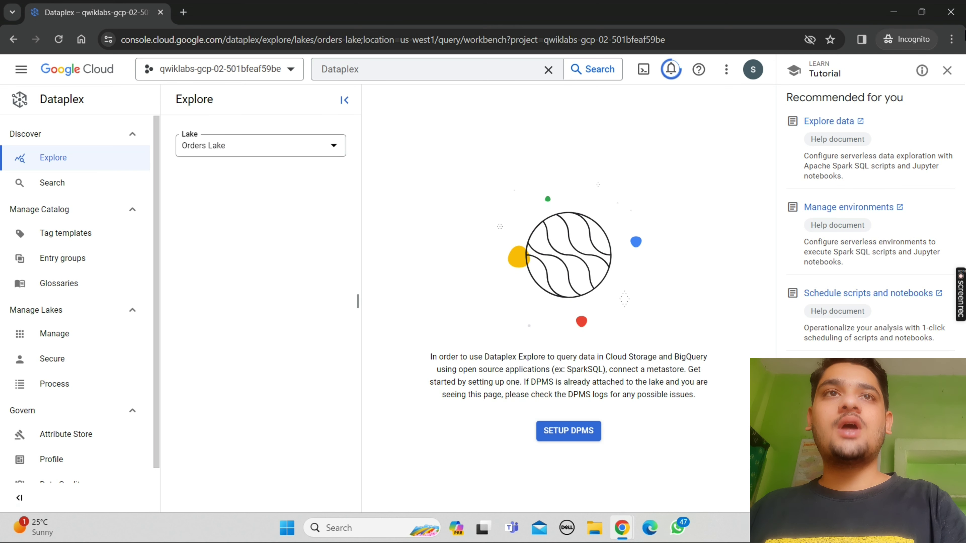
left_click(947, 70)
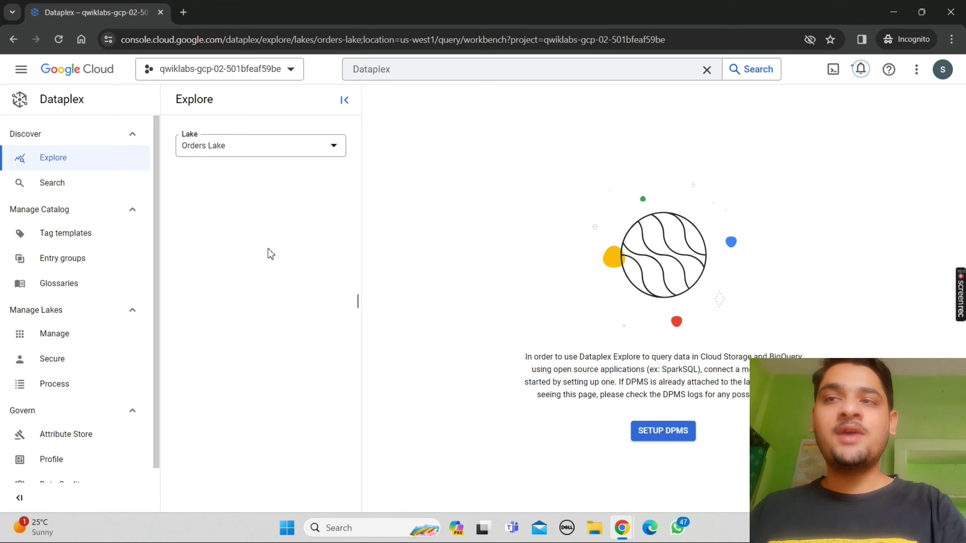
left_click(78, 349)
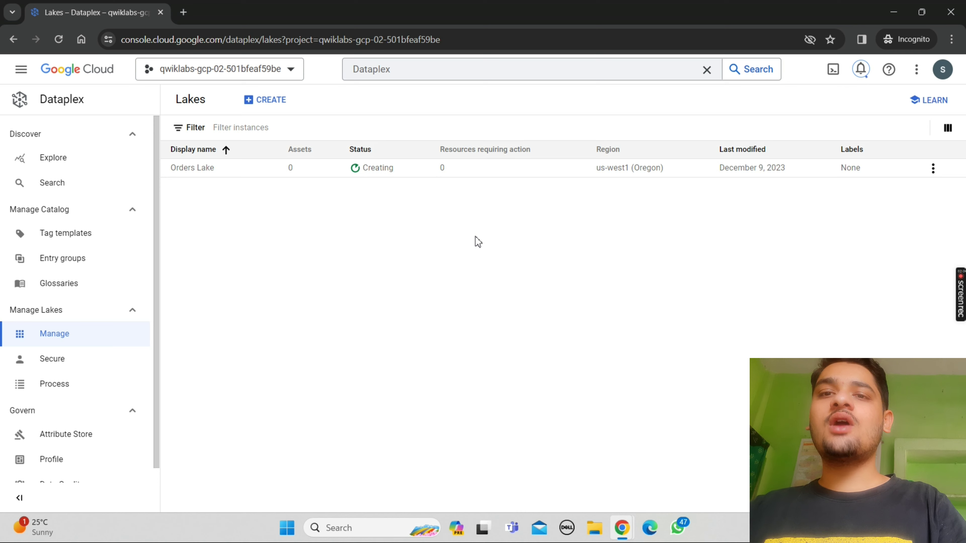
Step: Copy the display name Customer Curated Zone from the Add a zone to the lake section of the lab guide
mouse_move(622, 528)
left_click(567, 469)
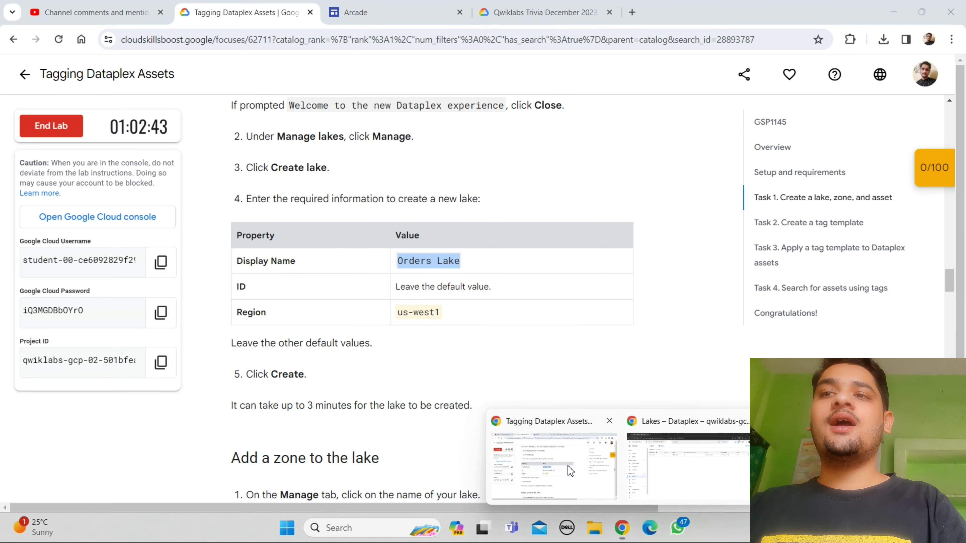
scroll(571, 471, "down", 1)
scroll(570, 471, "down", 6)
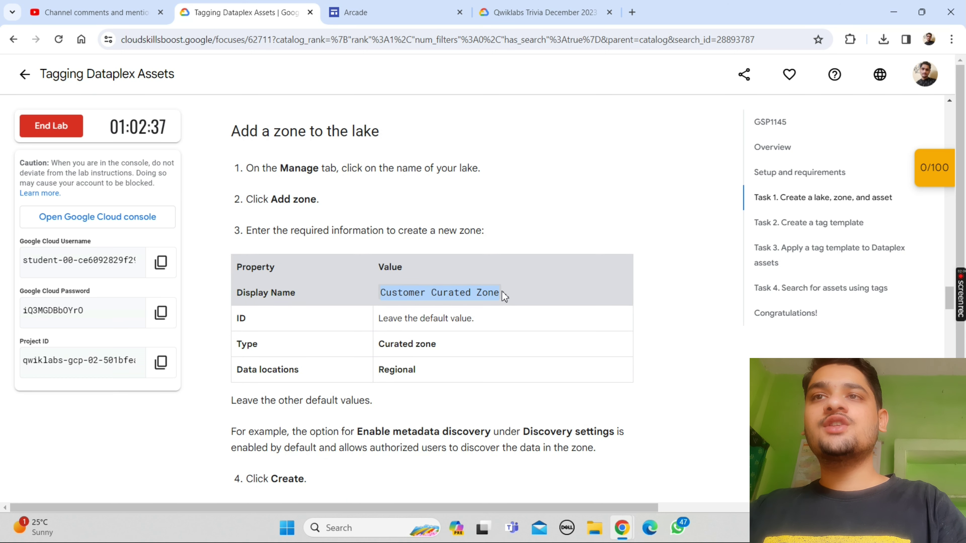
Step: Return to the Dataplex lakes list, open Orders Lake and dismiss the creation notification
mouse_move(622, 528)
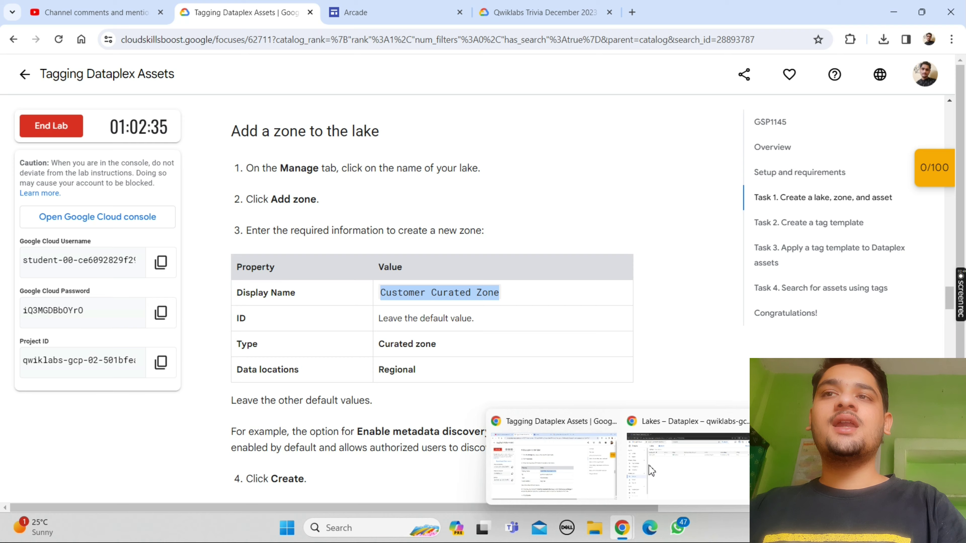
left_click(652, 460)
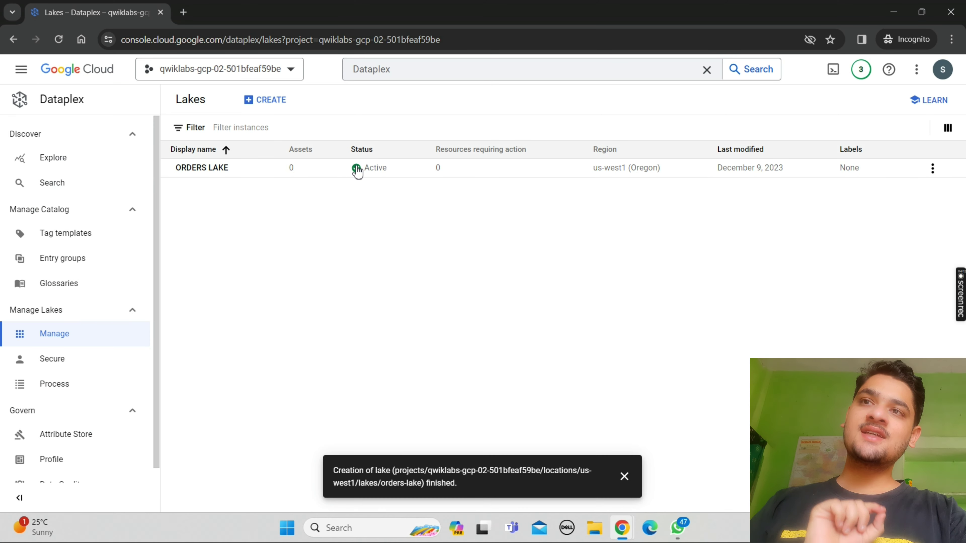
left_click(188, 168)
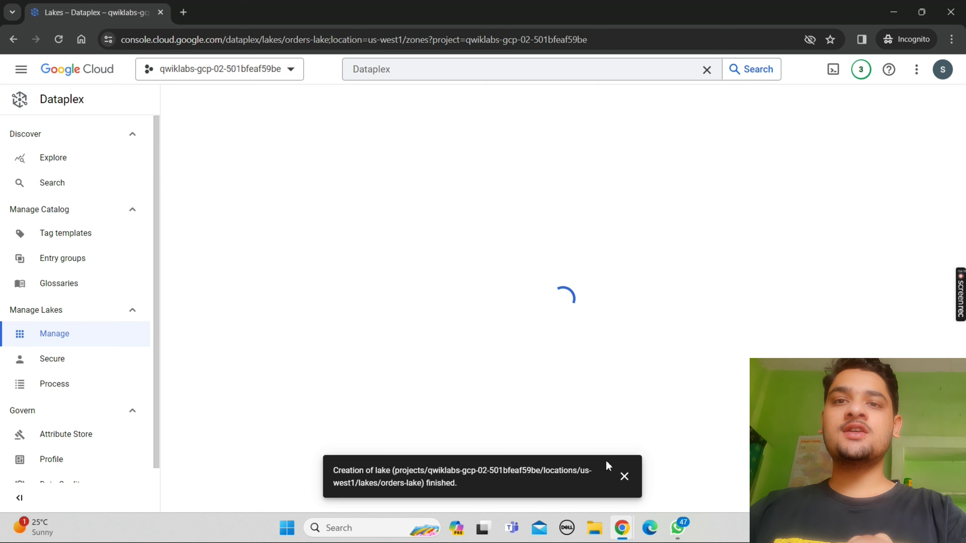
left_click(623, 477)
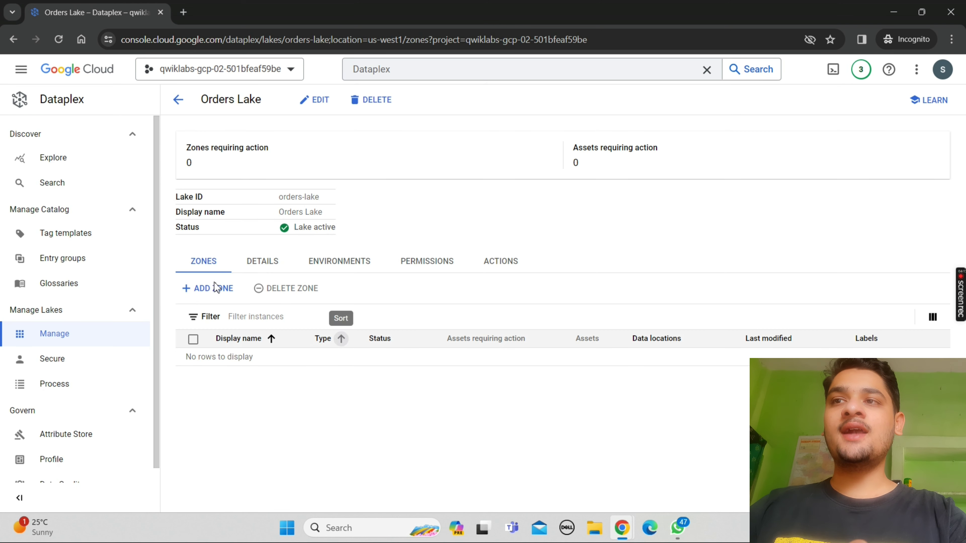
Step: Add a zone to Orders Lake with the display name Customer Curated Zone and the type Curated Zone
left_click(192, 295)
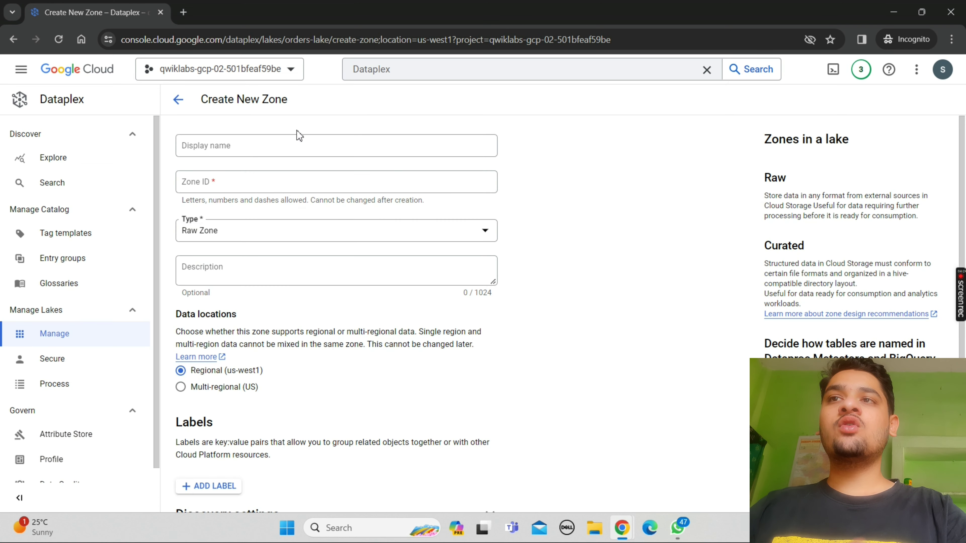
left_click(295, 145)
type("Customer Curated Zone")
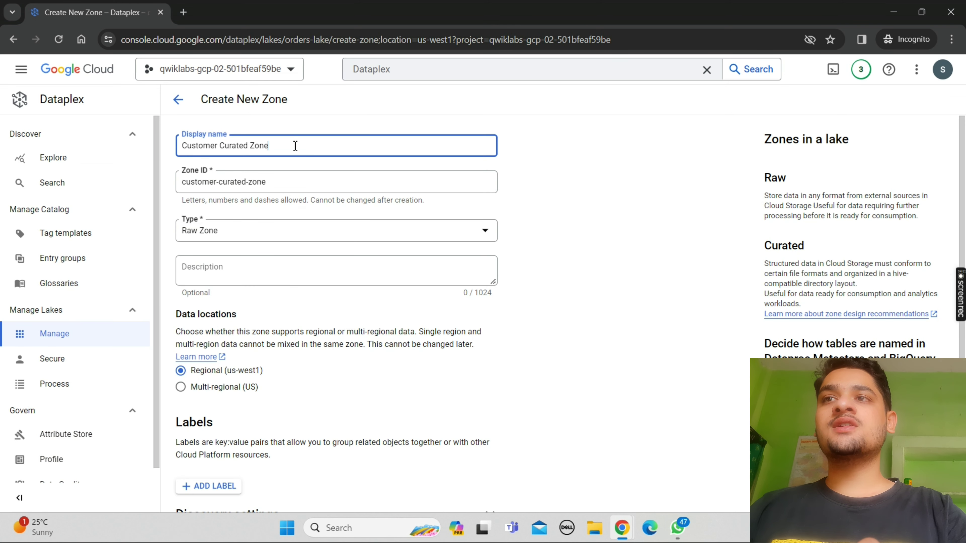
left_click(290, 234)
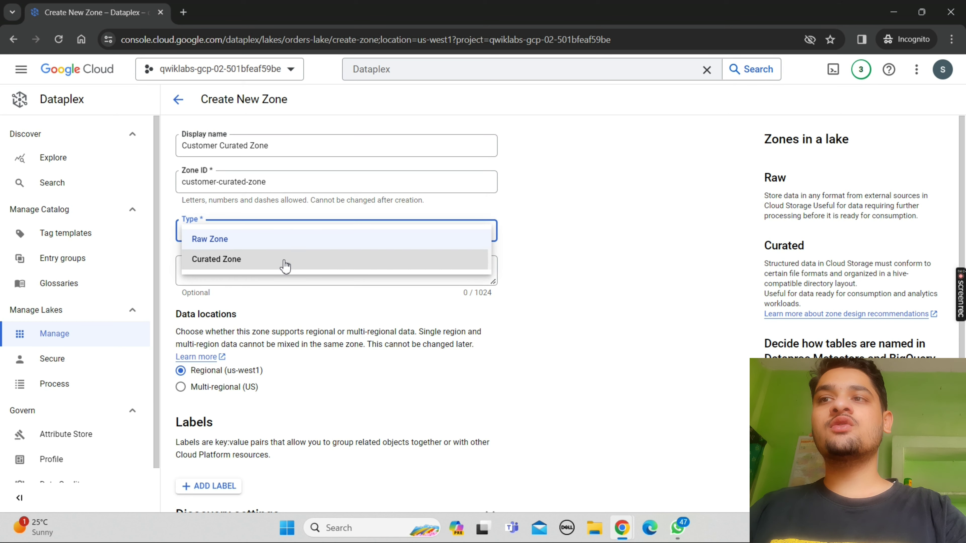
left_click(283, 262)
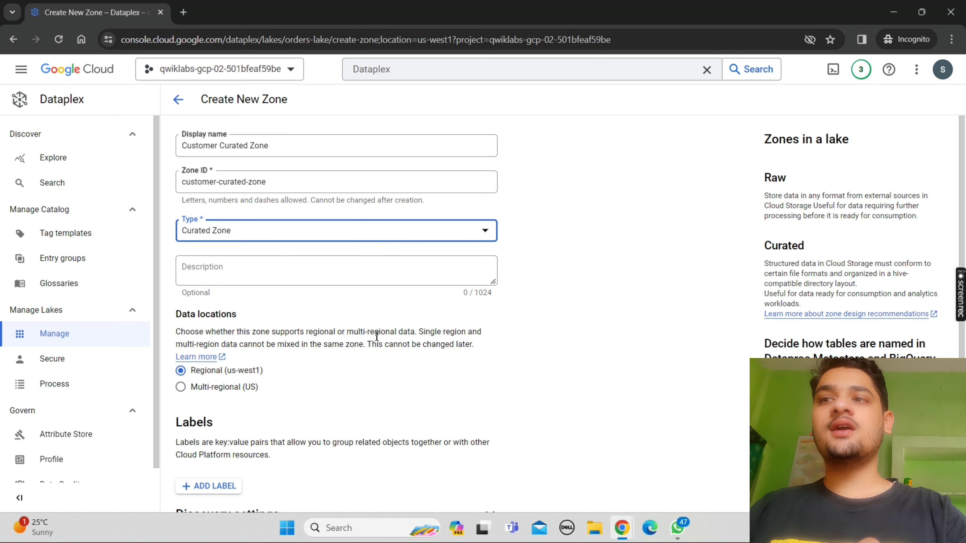
left_click(276, 423)
scroll(276, 424, "down", 2)
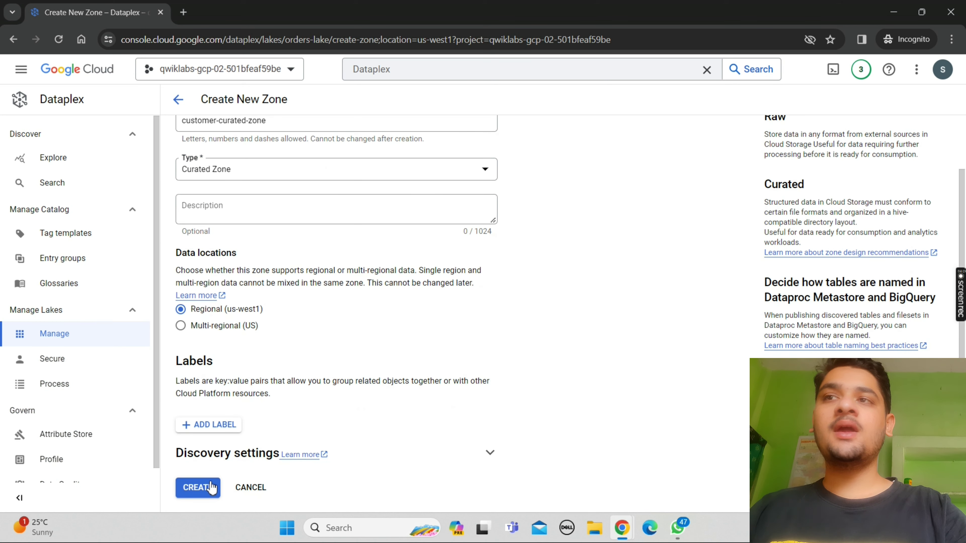
left_click(211, 488)
mouse_move(619, 535)
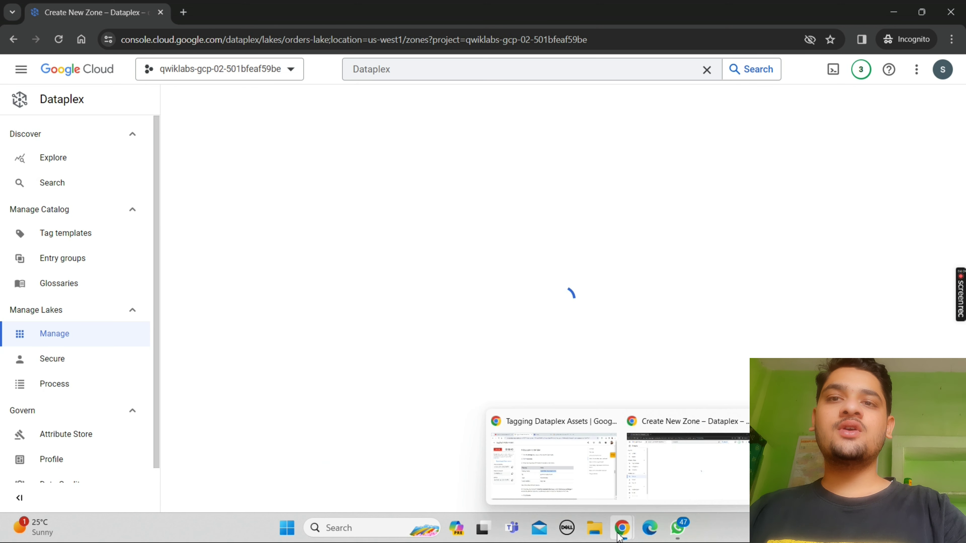
Step: Copy the display name Customer Details Dataset from the Attach an asset to a zone section of the lab guide
left_click(566, 473)
scroll(567, 475, "down", 3)
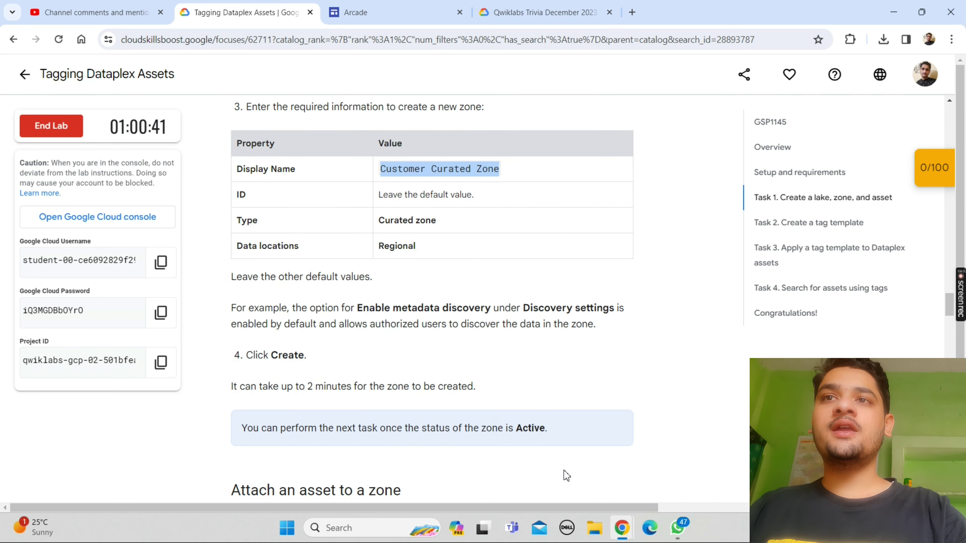
scroll(566, 476, "down", 6)
scroll(567, 475, "down", 4)
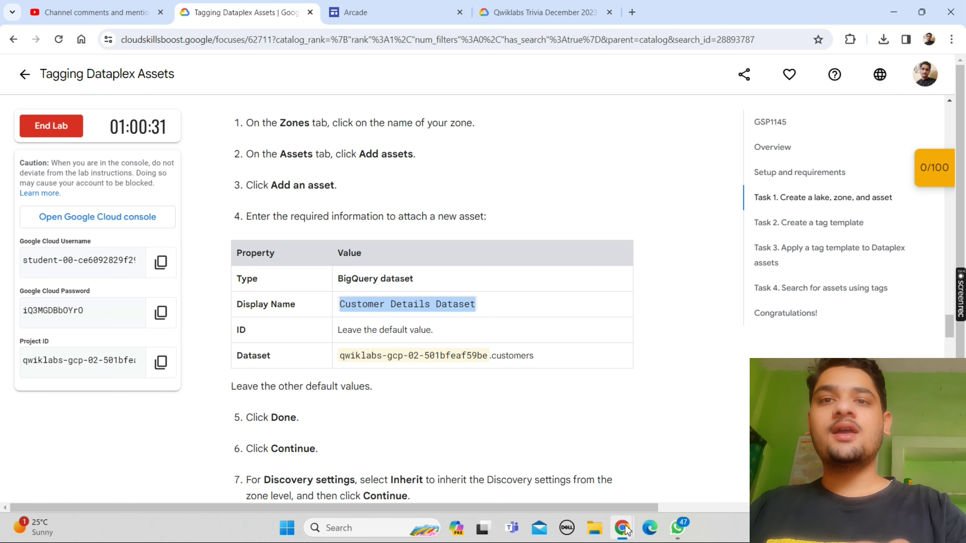
Step: Return to Orders Lake in the Google Cloud console, open Customer Curated Zone and start adding a new asset
mouse_move(625, 530)
left_click(673, 460)
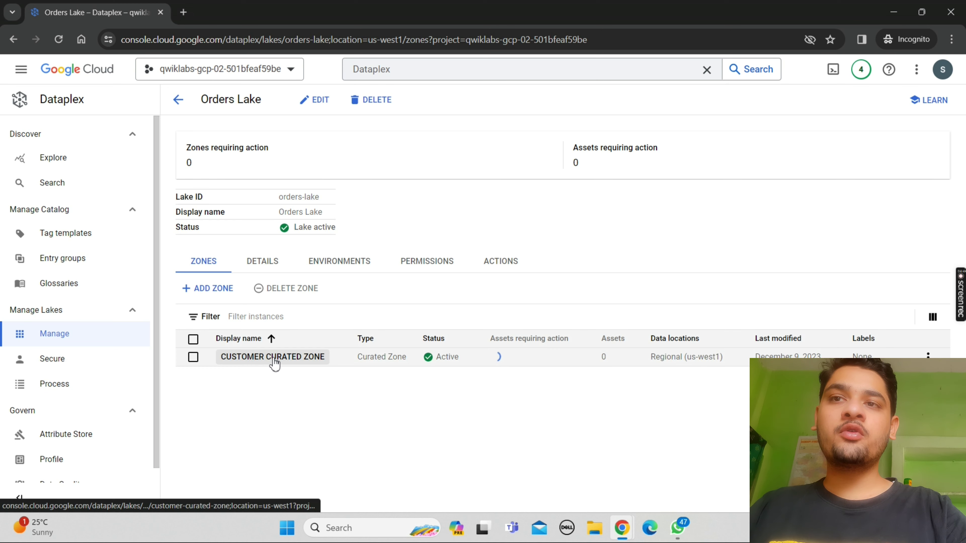
left_click(300, 363)
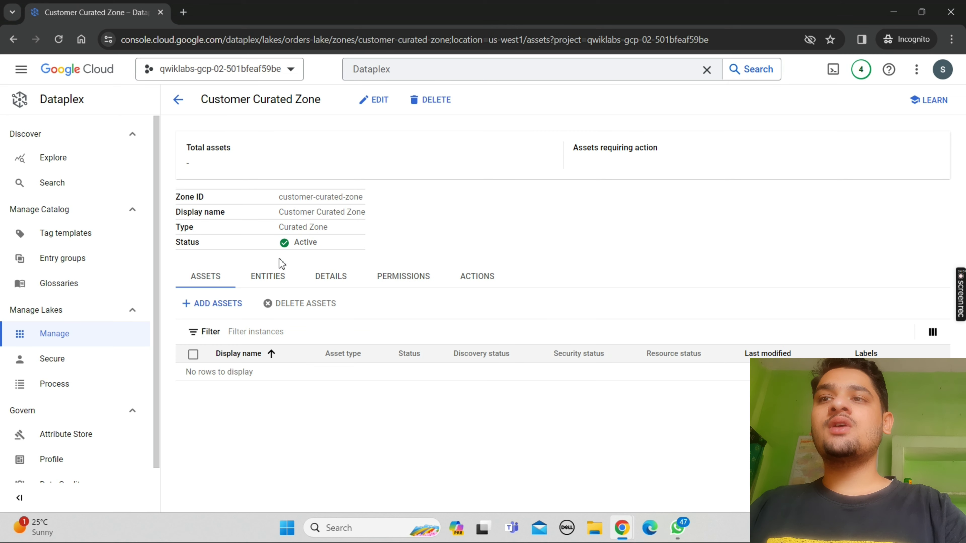
left_click(220, 307)
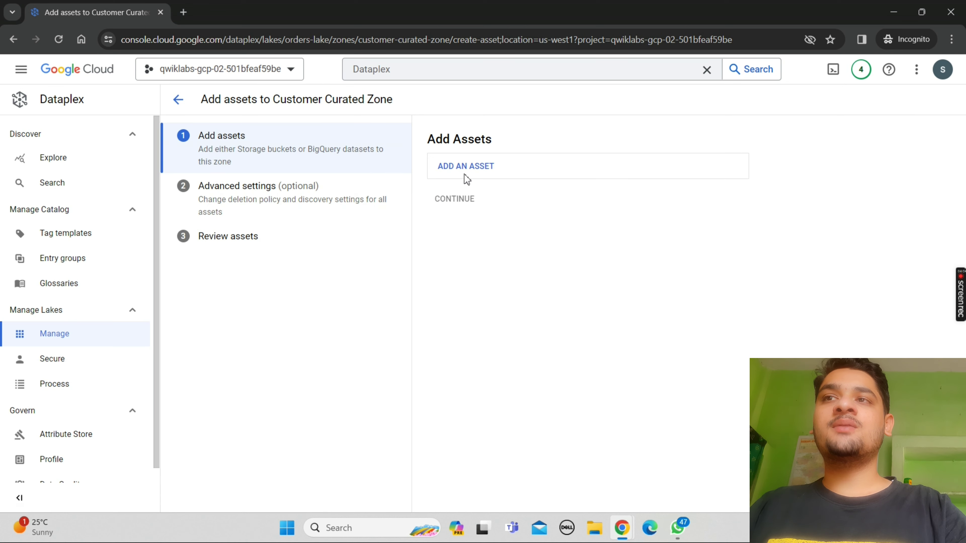
left_click(465, 173)
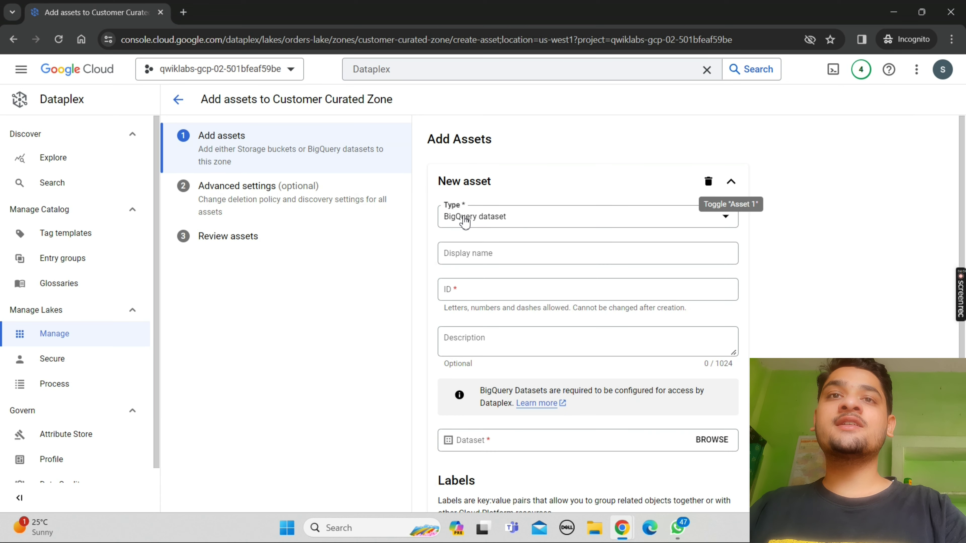
Step: Set the BigQuery dataset asset's display name to Customer Details Dataset and open the dataset selection
left_click(482, 255)
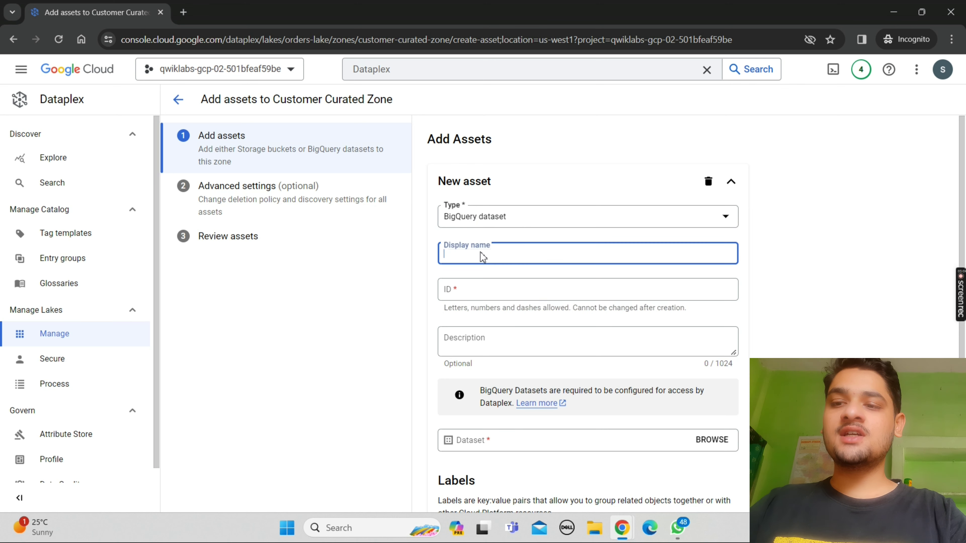
type("Customer Details Dataset")
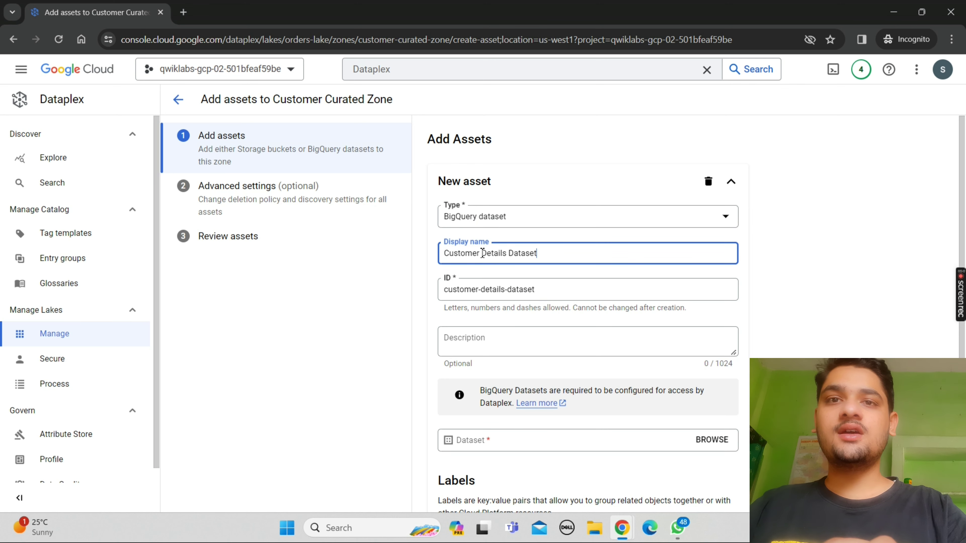
left_click(712, 440)
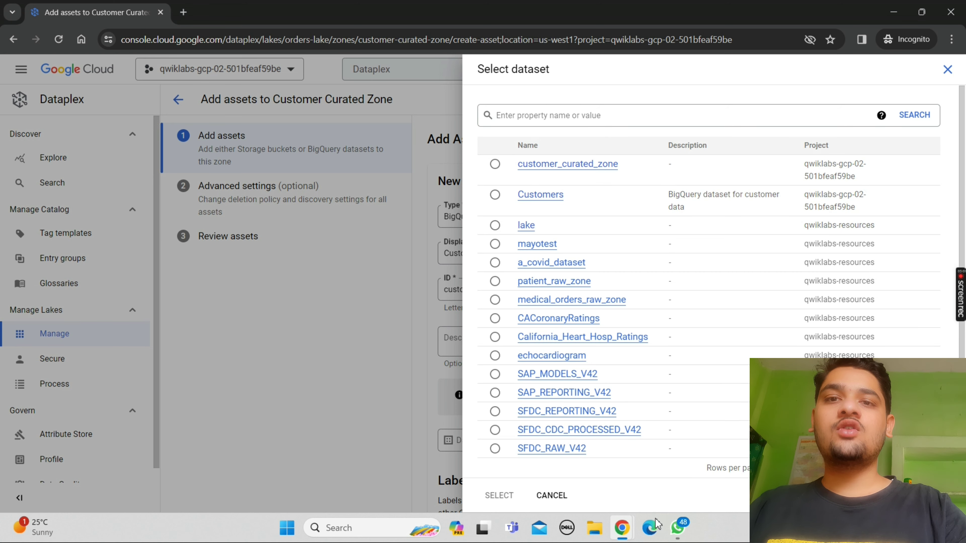
Step: Copy the full dataset path qwiklabs-gcp-02-501bfeaf59be.customers from the asset table in the lab guide
mouse_move(622, 535)
left_click(559, 447)
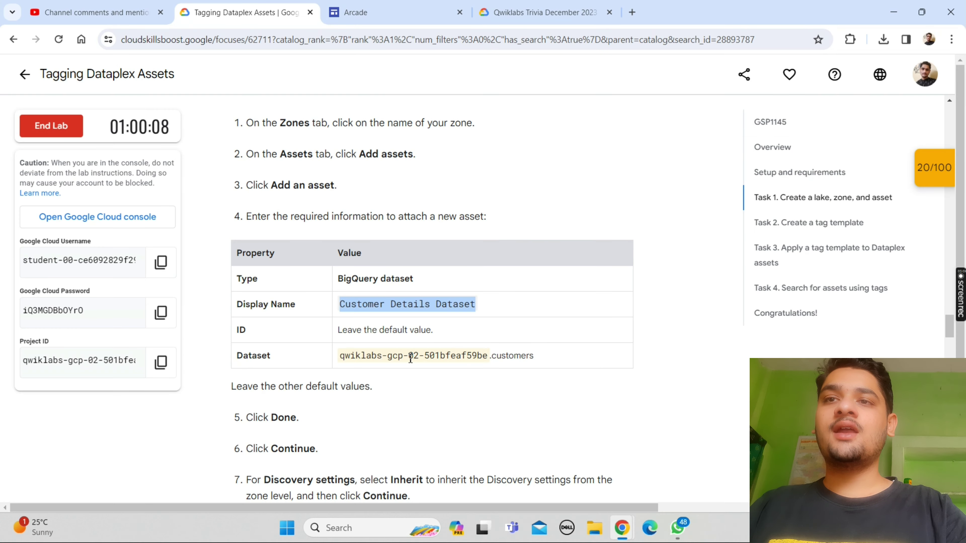
left_click_drag(343, 359, 533, 358)
key("ctrl+c")
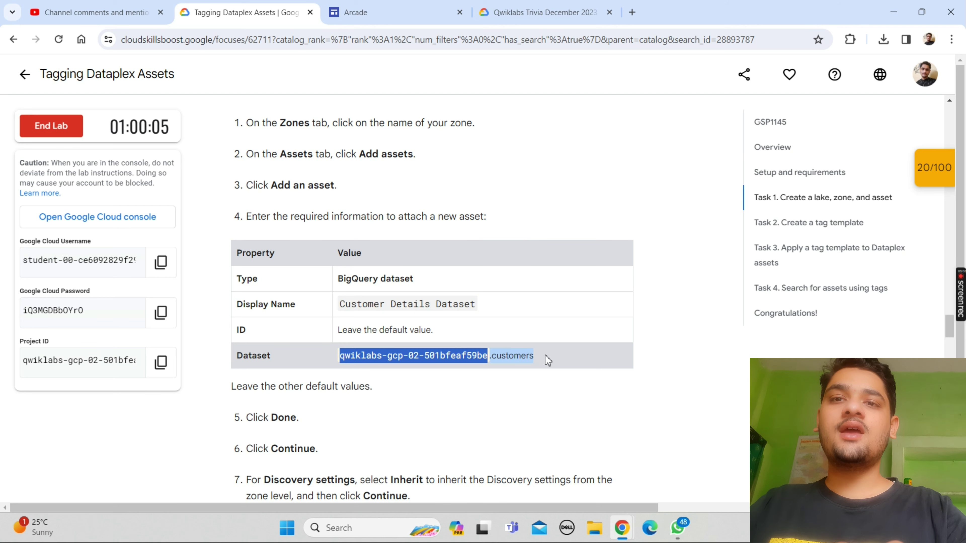
Step: Return to the dataset selection and search it for the full path qwiklabs-gcp-02-501bfeaf59be.customers
mouse_move(621, 533)
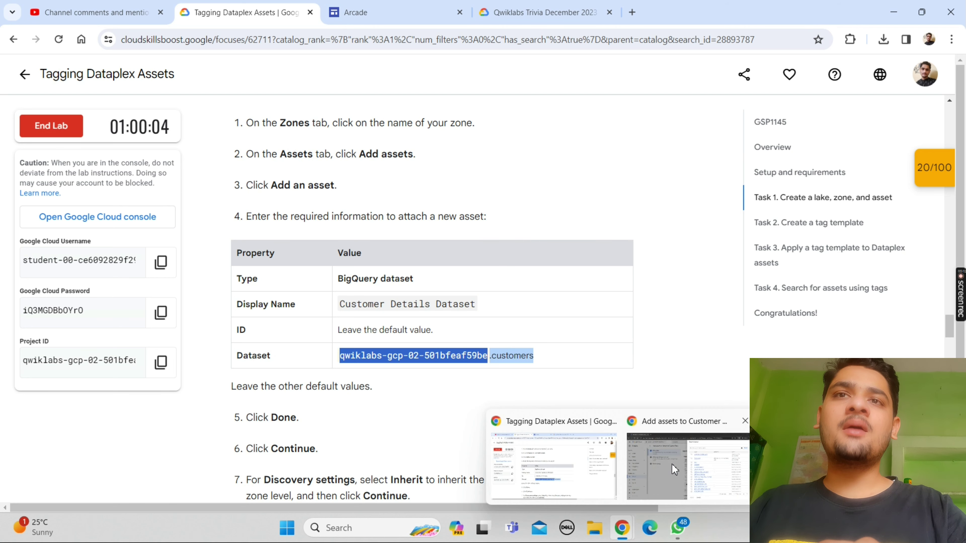
left_click(674, 469)
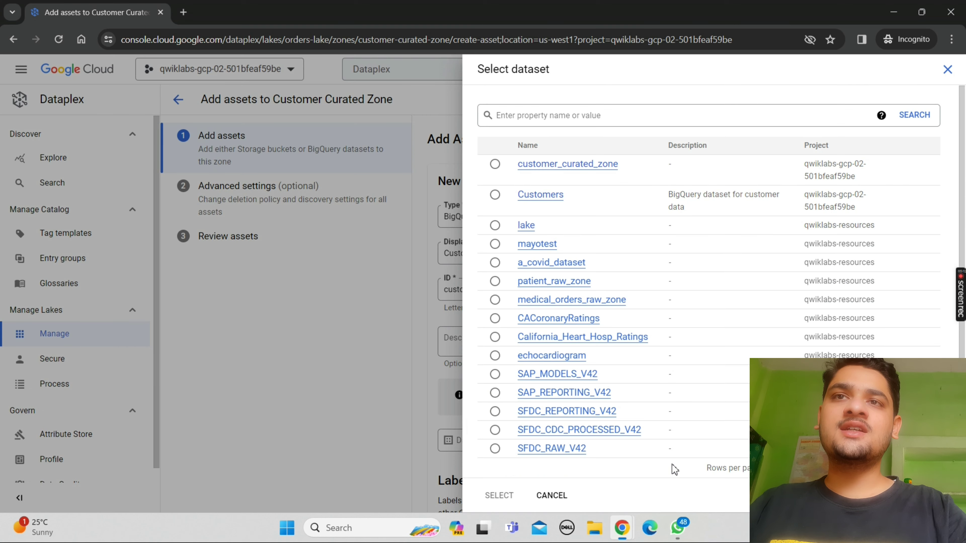
left_click(532, 114)
key("ctrl+v")
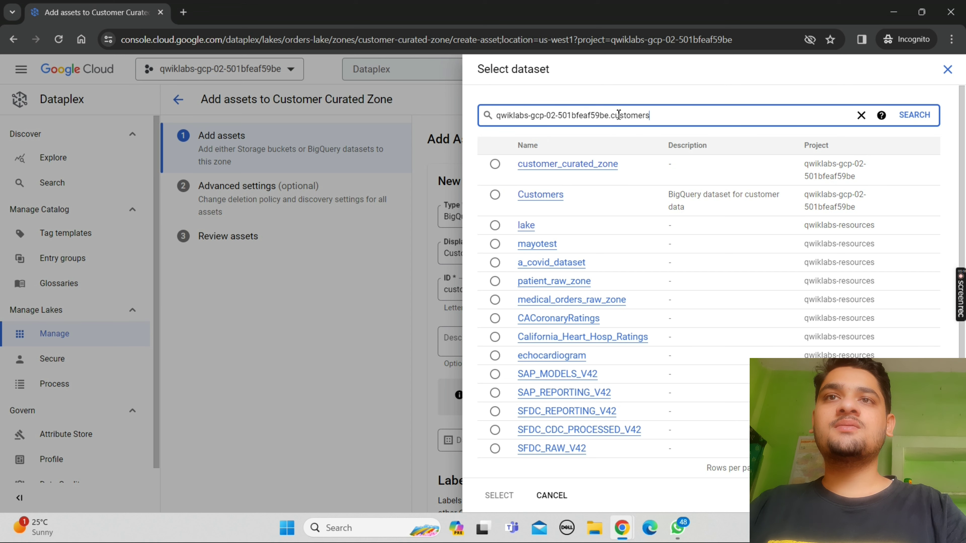
key("Return")
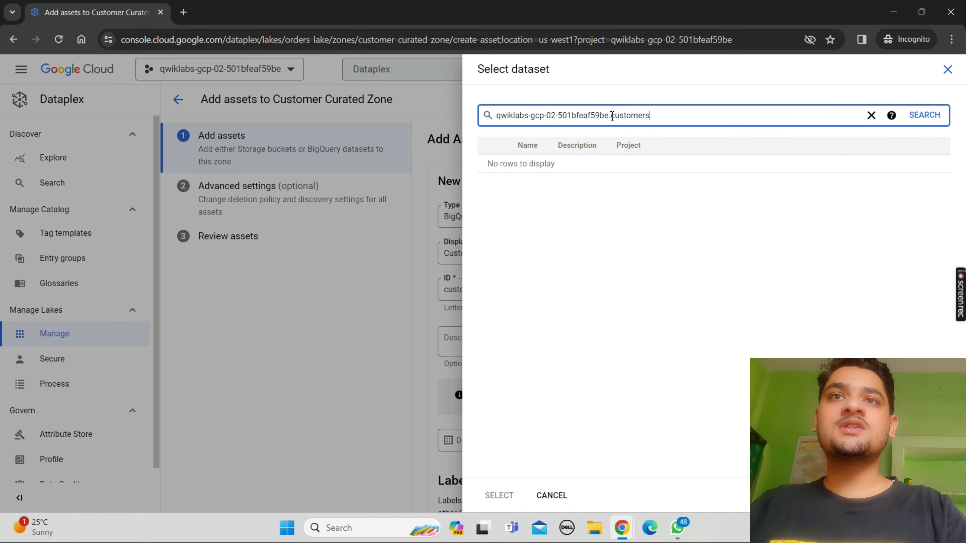
Step: Shorten the dataset search to customers and select the Customers dataset for the asset
left_click_drag(612, 116, 493, 116)
key("BackSpace")
key("Return")
left_click(495, 164)
left_click(499, 496)
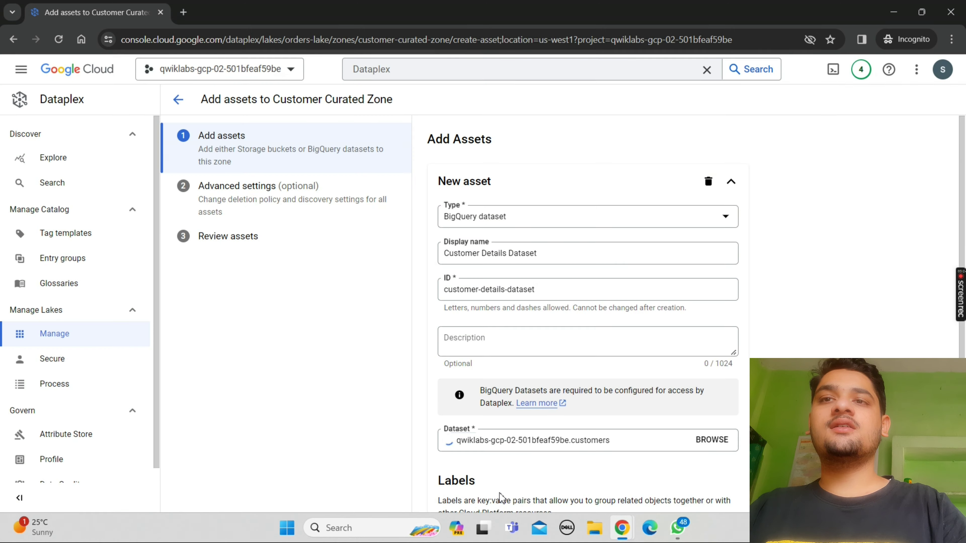
Step: Finish the Customer Details Dataset asset's details and continue to the advanced settings
scroll(789, 314, "down", 4)
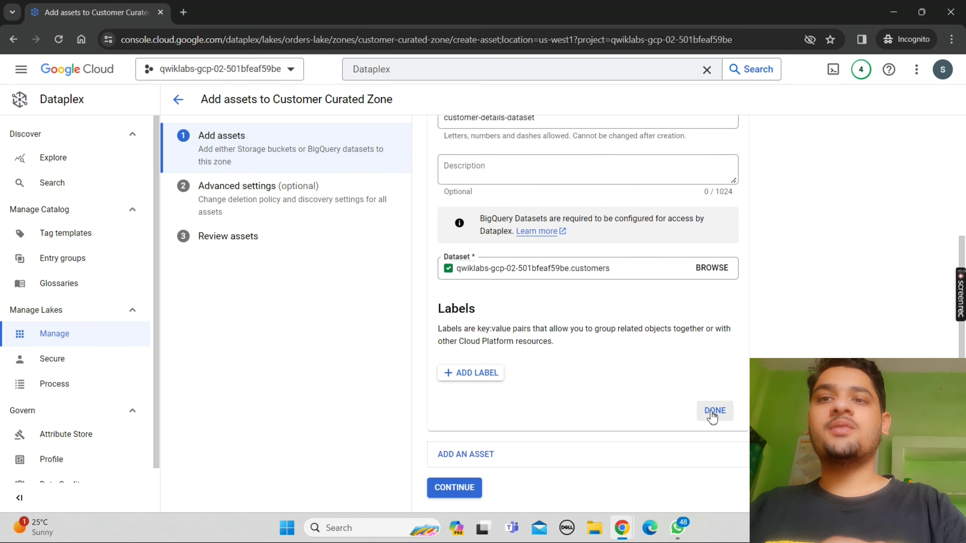
left_click(713, 413)
left_click(455, 241)
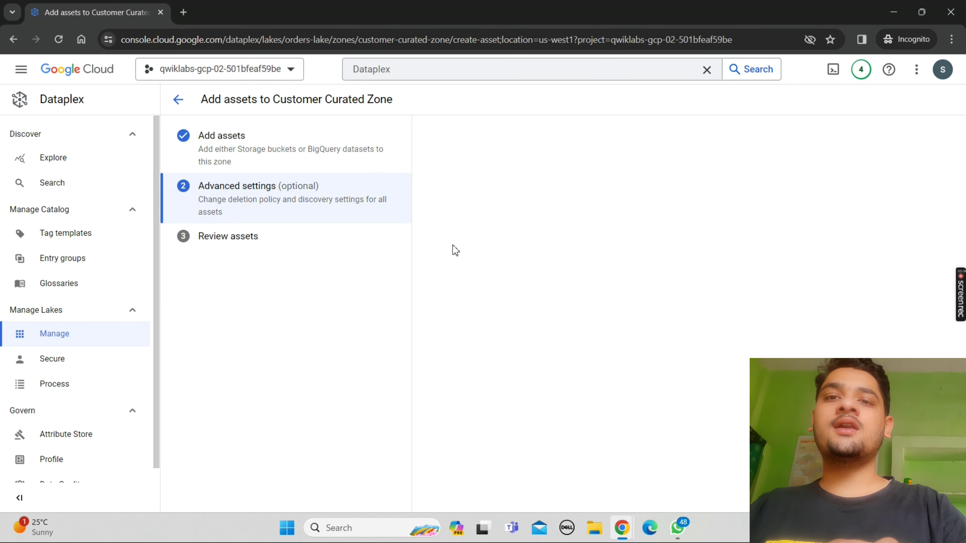
Step: Check the discovery settings instructions in the lab guide, keep Inherit for the asset and submit it
mouse_move(631, 527)
left_click(560, 474)
scroll(560, 475, "down", 3)
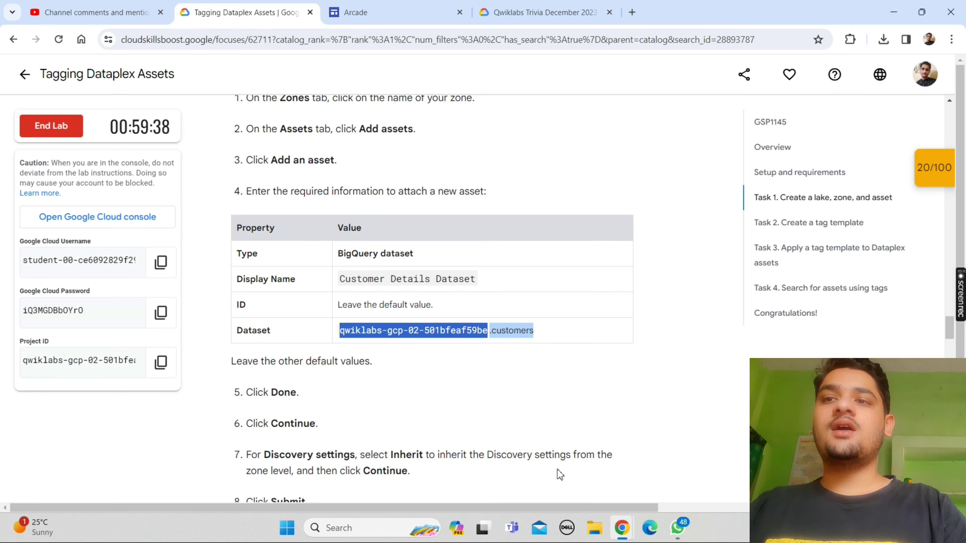
scroll(560, 475, "down", 3)
mouse_move(632, 533)
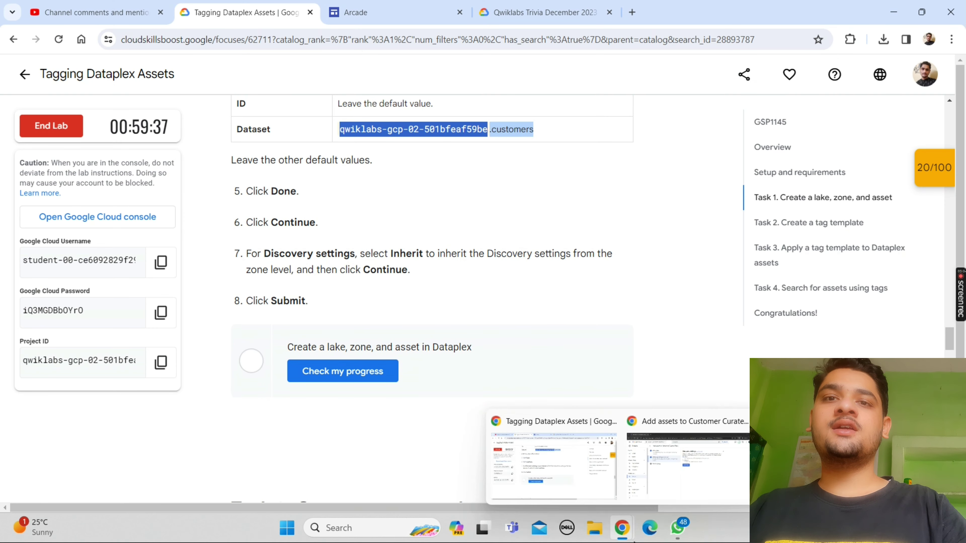
left_click(662, 492)
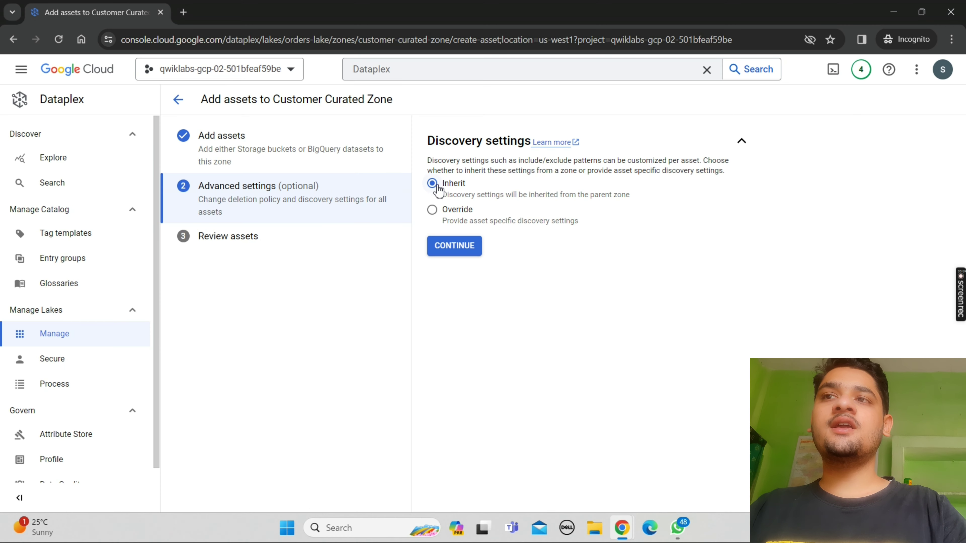
left_click(451, 249)
left_click(453, 275)
Step: Check the progress of the task Create a lake, zone, and asset in Dataplex in the lab guide
mouse_move(622, 529)
left_click(551, 457)
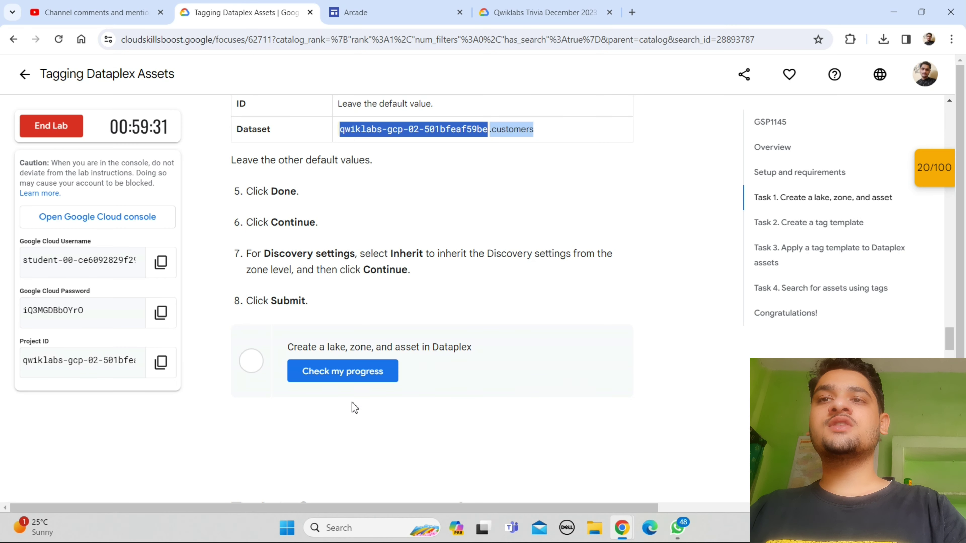
left_click(348, 381)
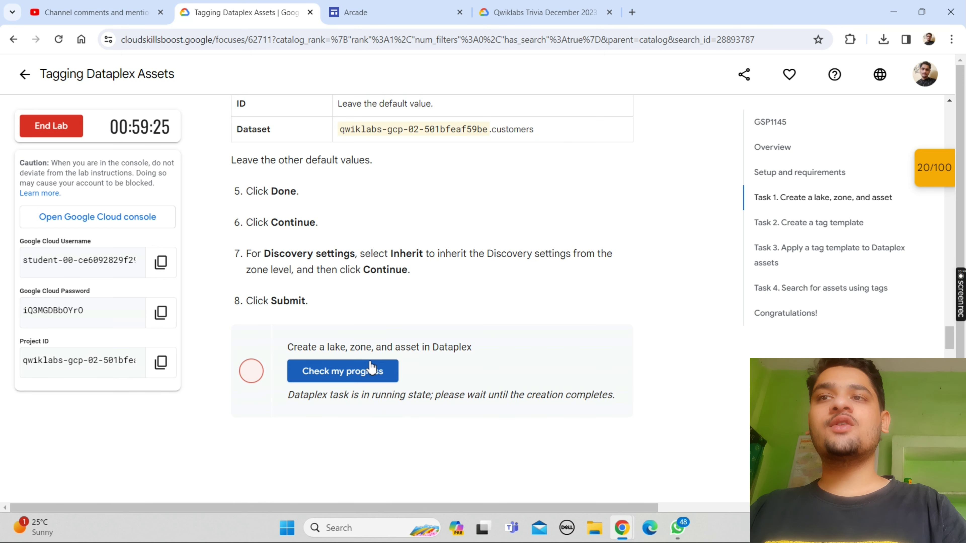
left_click(367, 370)
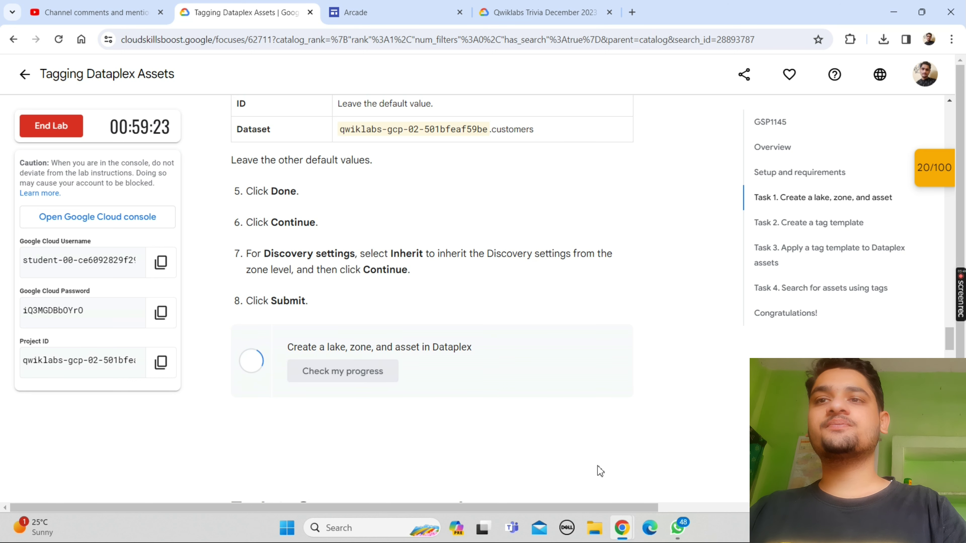
left_click(364, 378)
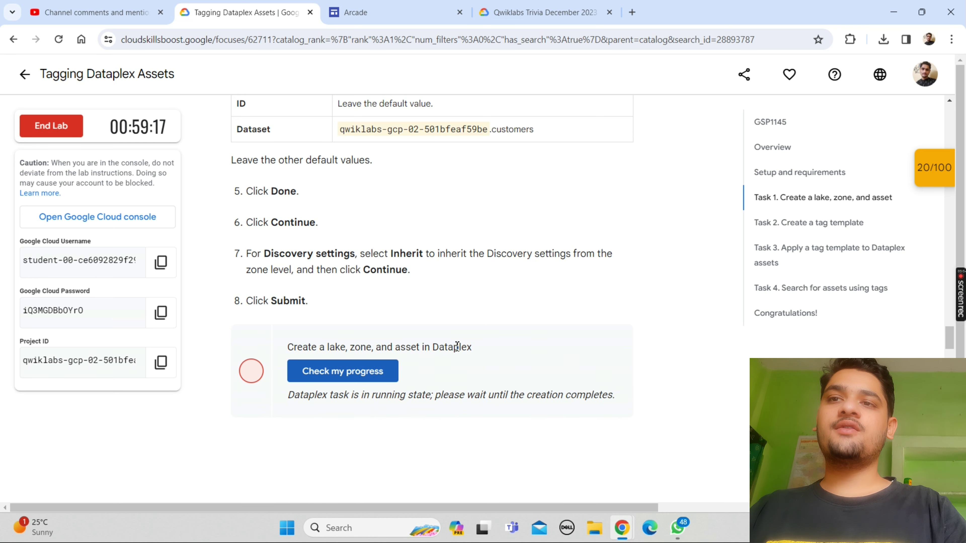
left_click(388, 369)
Step: View the new asset's creation status in Customer Curated Zone and recheck the task progress in the lab guide
mouse_move(622, 534)
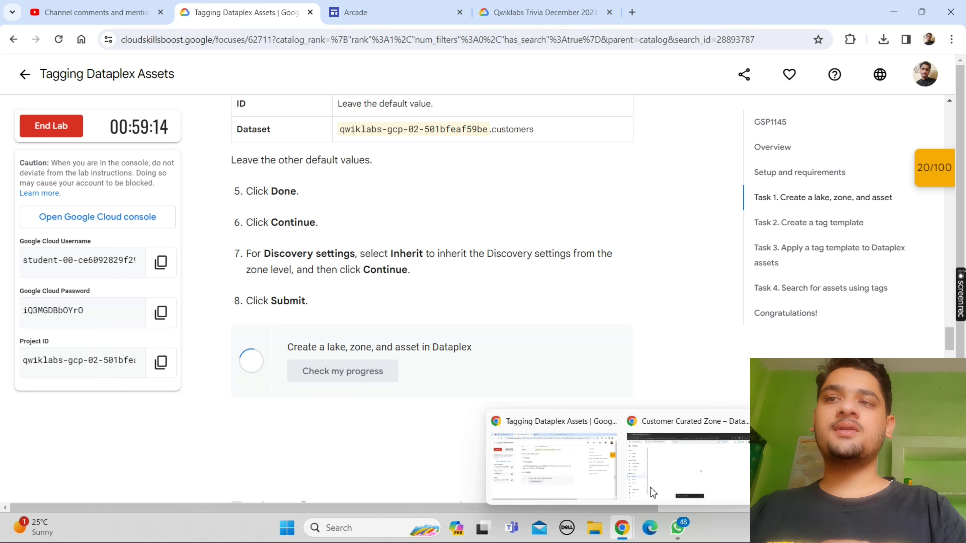
left_click(684, 453)
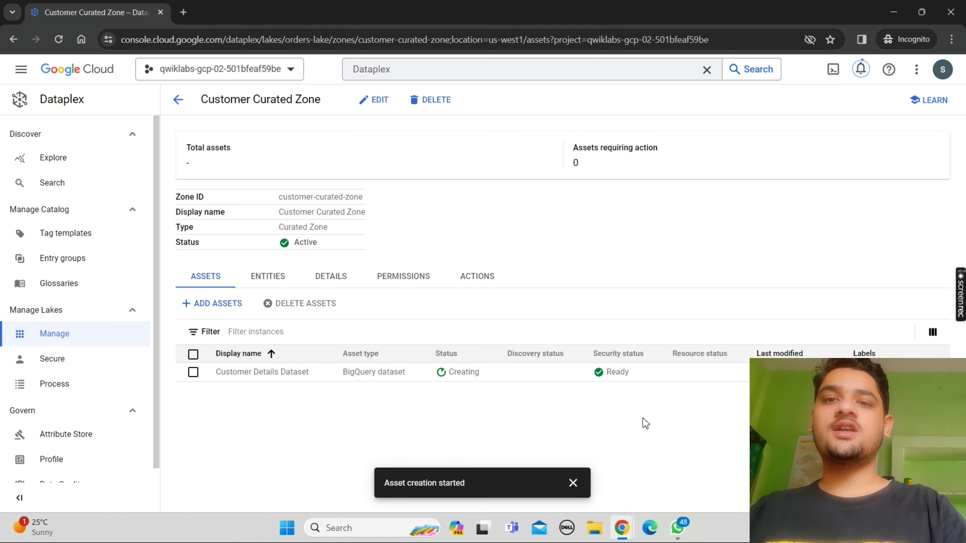
mouse_move(622, 533)
left_click(571, 449)
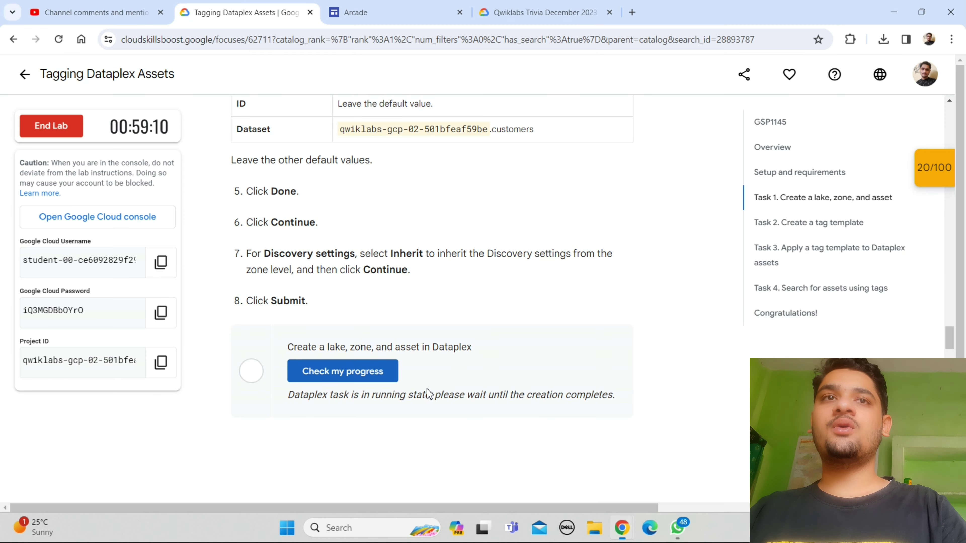
left_click(374, 370)
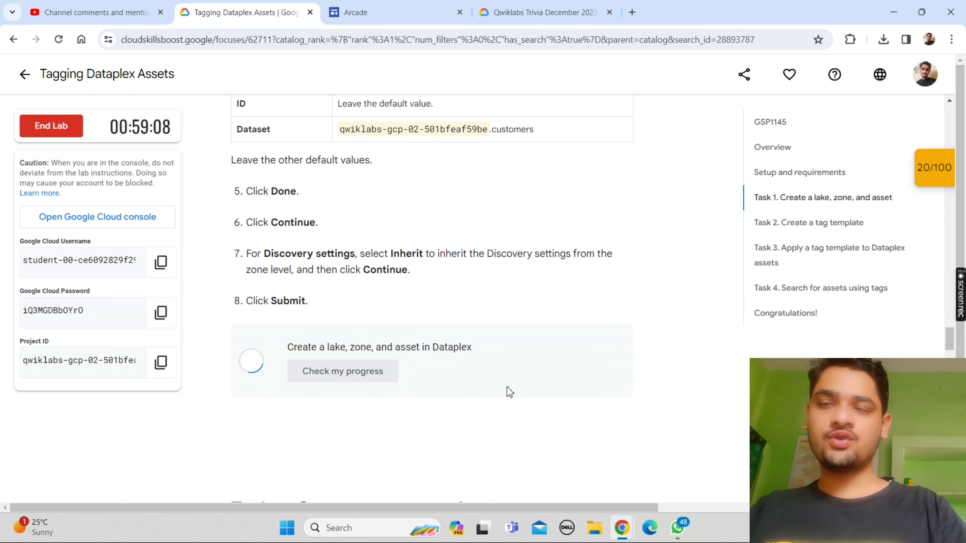
left_click(398, 372)
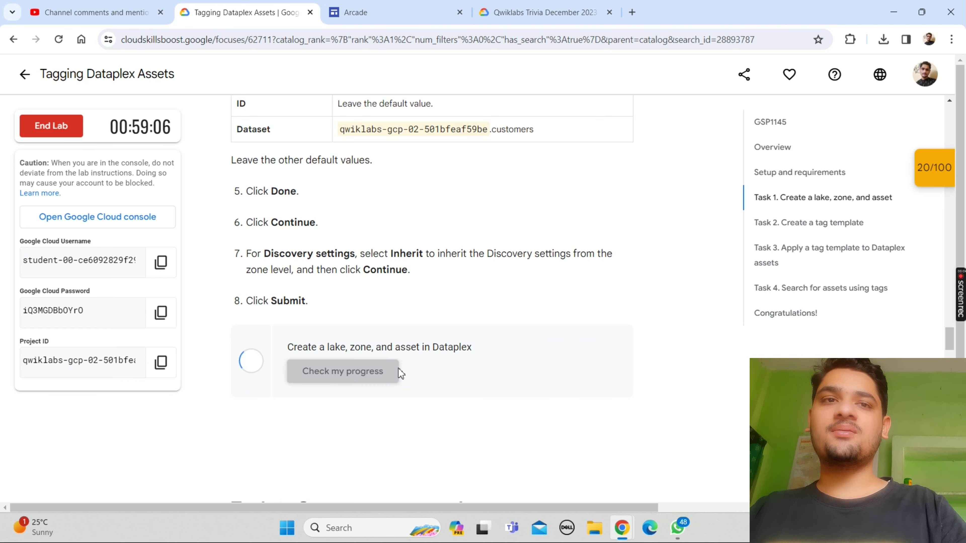
Step: Dismiss the asset creation notification in Customer Curated Zone and check the lake, zone, and asset task's progress once more
mouse_move(618, 529)
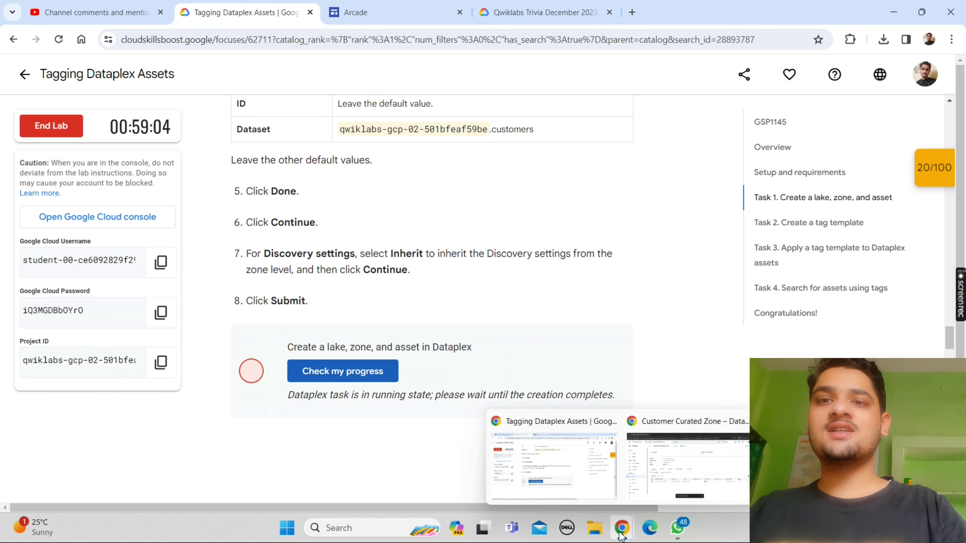
left_click(643, 493)
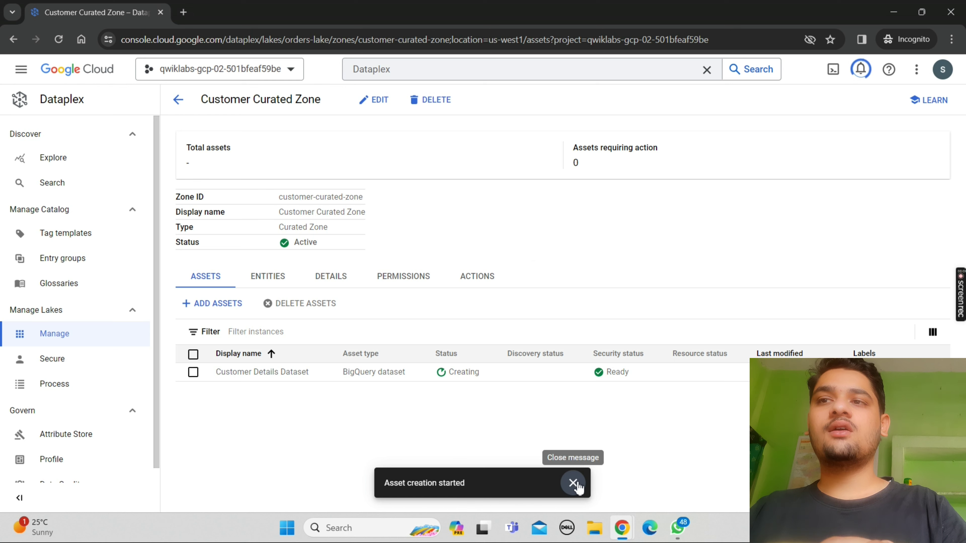
left_click(577, 486)
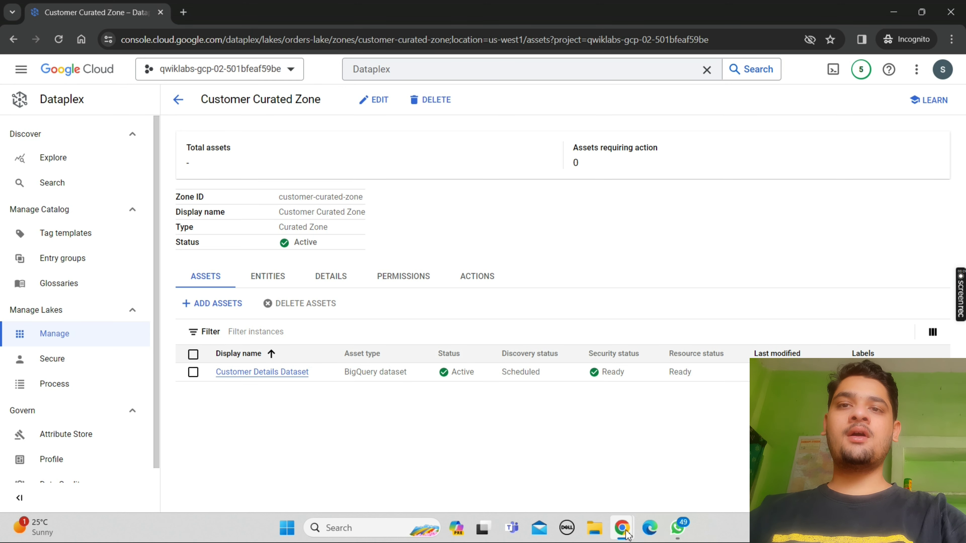
mouse_move(622, 527)
left_click(558, 454)
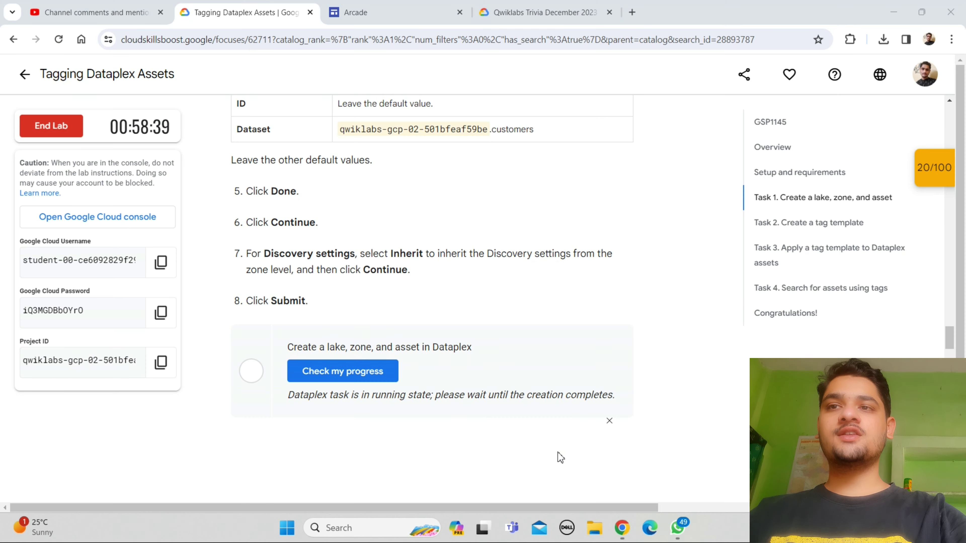
left_click(339, 373)
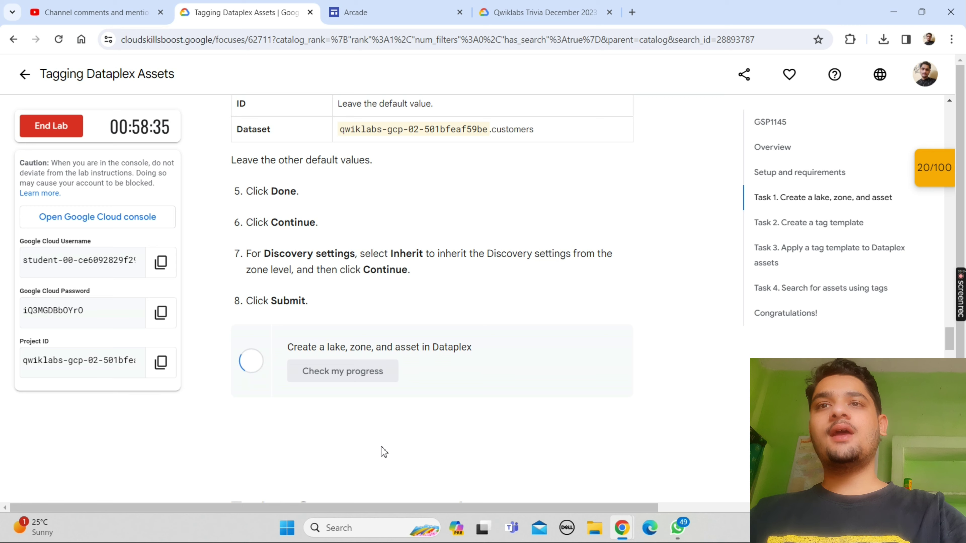
Step: Copy the template name from Task 2 of the lab guide and start a Dataplex tag template with display name Protected Data Template
scroll(383, 452, "down", 3)
scroll(383, 447, "down", 10)
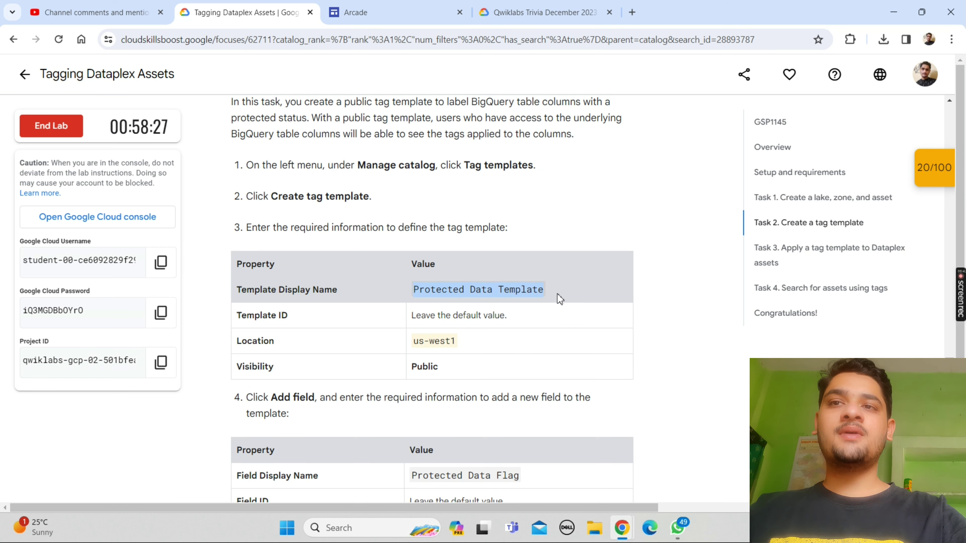
mouse_move(622, 527)
left_click(669, 486)
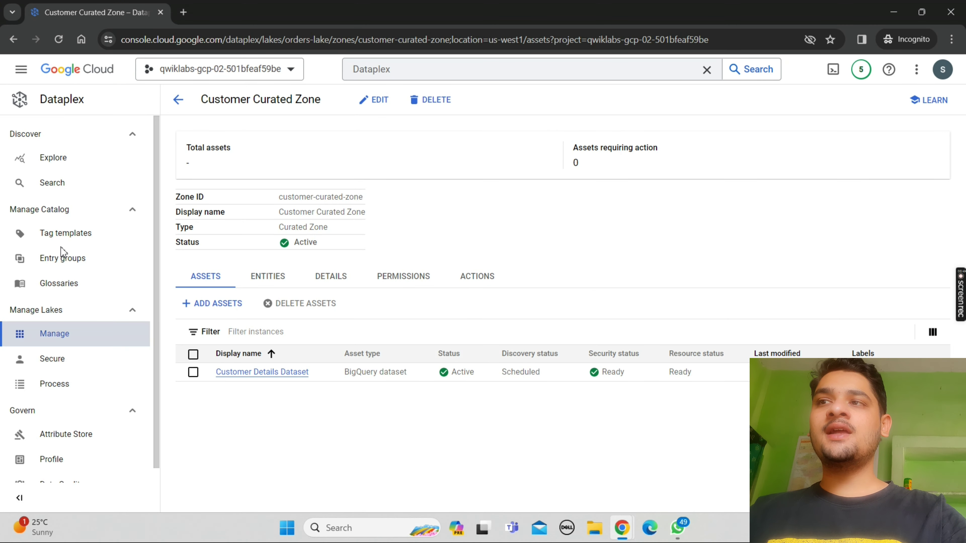
left_click(62, 234)
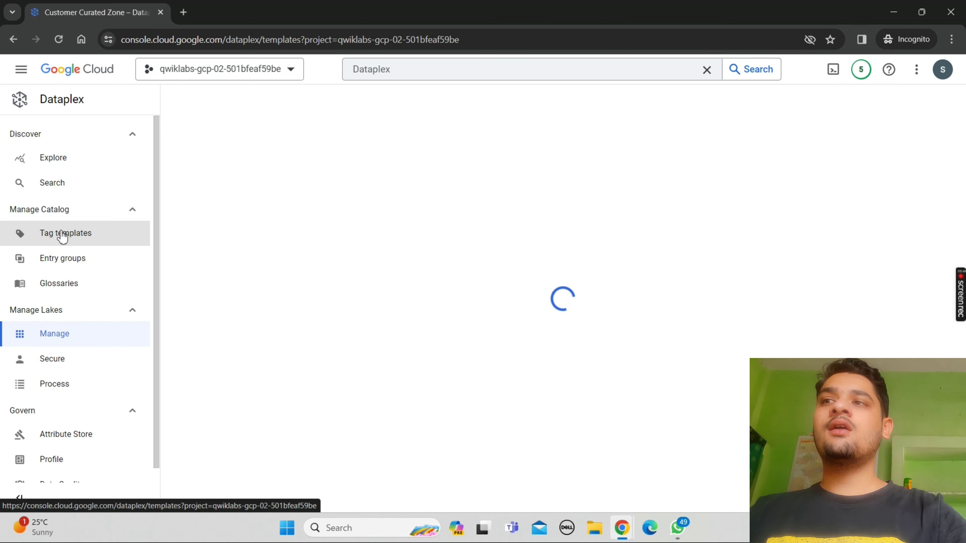
left_click(306, 110)
left_click(333, 364)
type("Protected Data Template")
Step: Check the required location in the lab guide and set the tag template's location to us-west1 (Oregon)
left_click(427, 453)
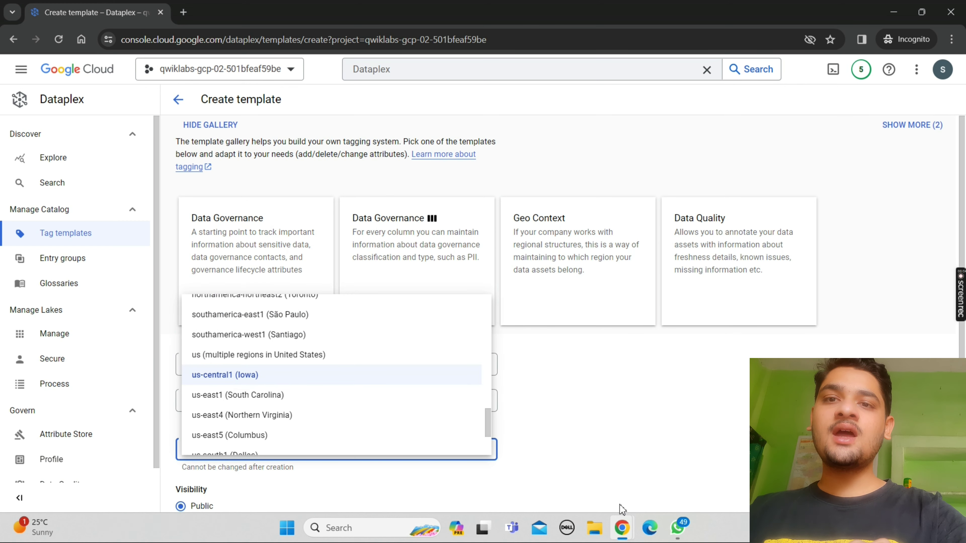
mouse_move(622, 517)
left_click(540, 458)
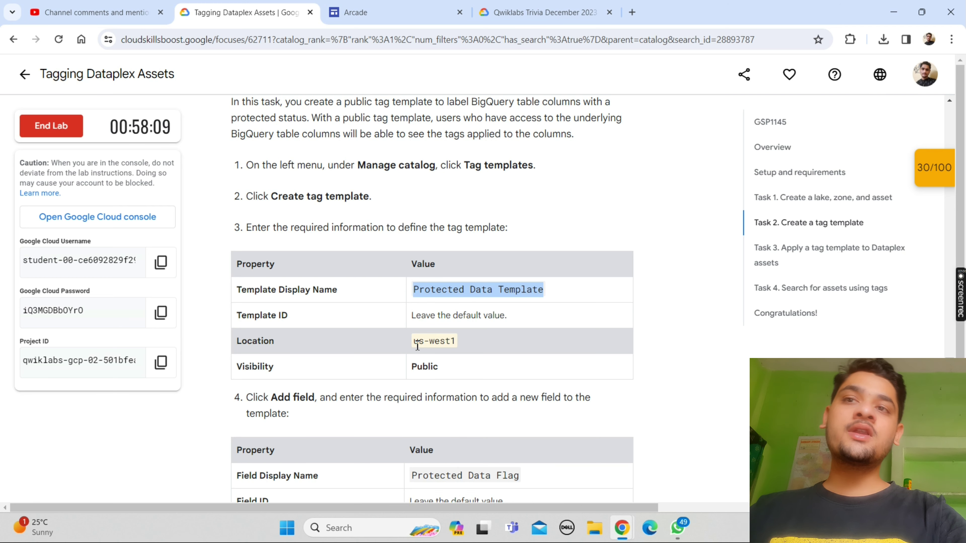
mouse_move(622, 528)
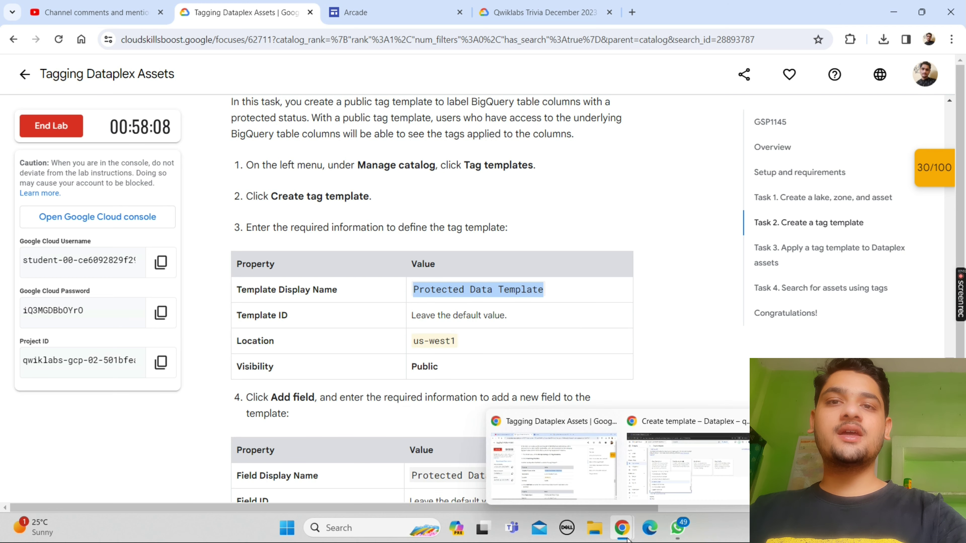
left_click(672, 479)
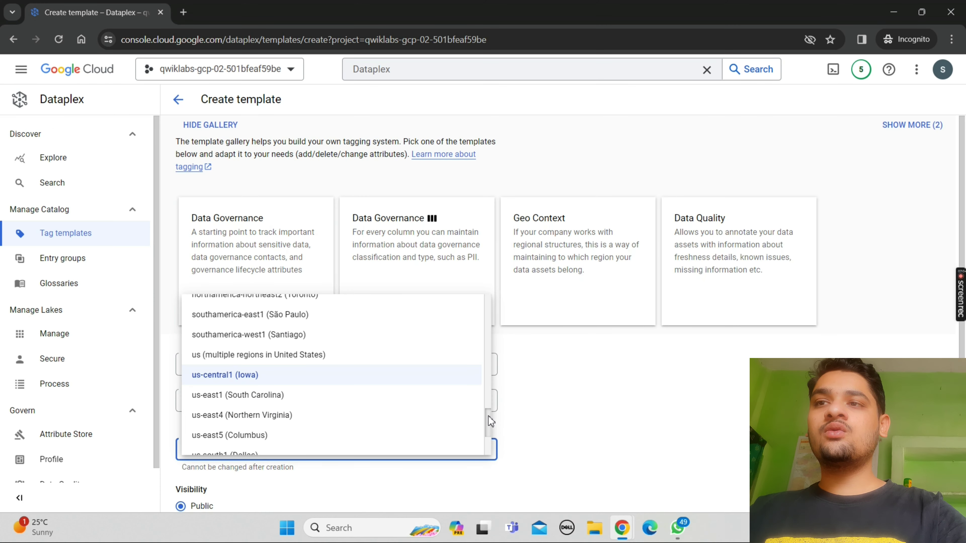
scroll(490, 422, "down", 3)
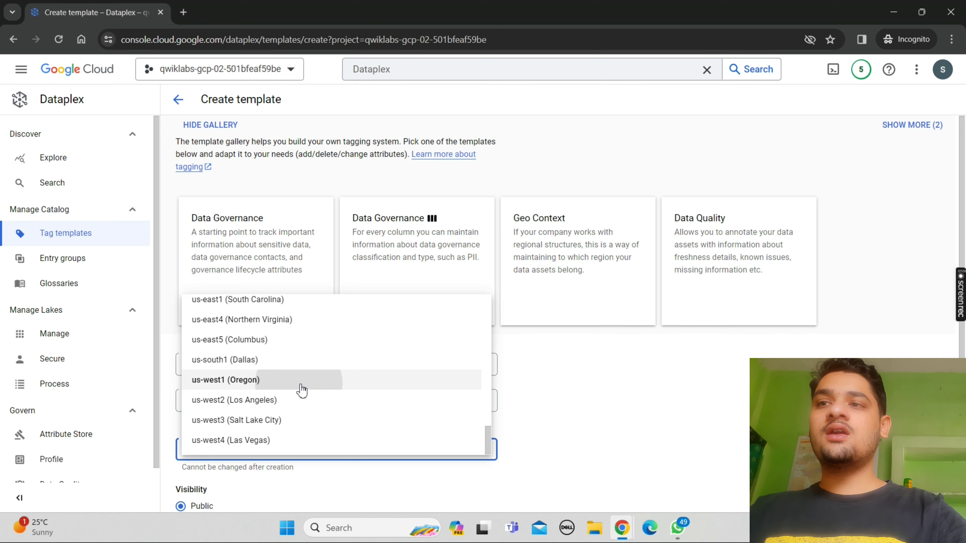
left_click(303, 380)
Step: Try to create the public tag template without fields, and add a new field to it
scroll(623, 393, "down", 5)
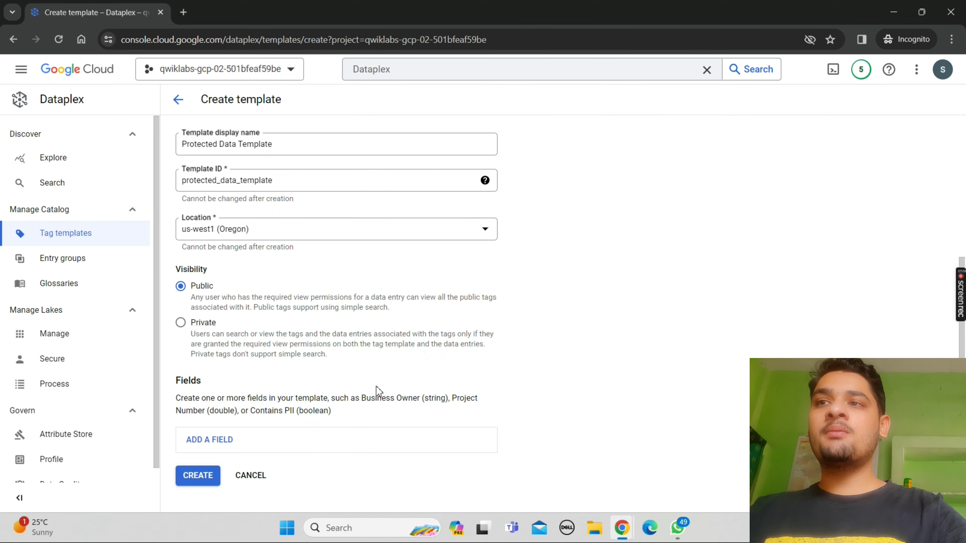
left_click(198, 475)
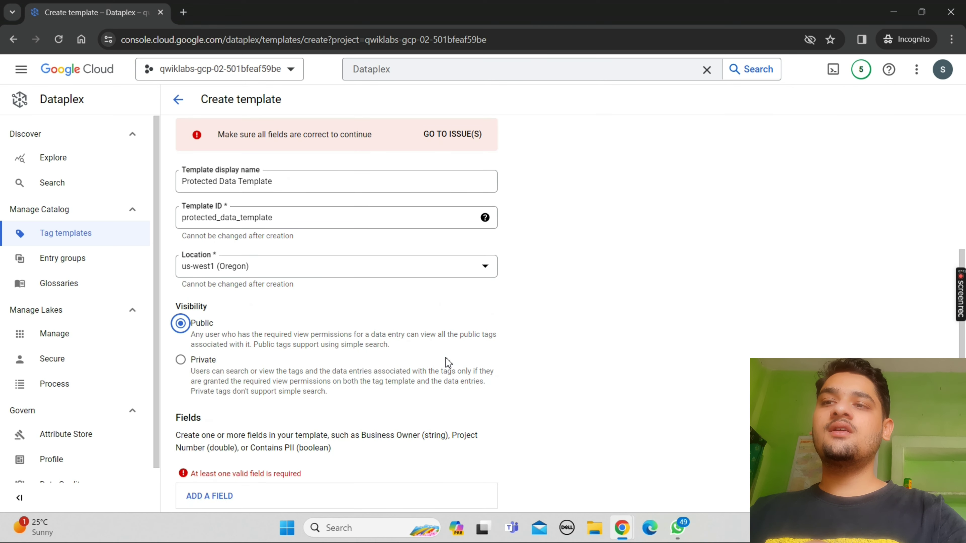
left_click(311, 494)
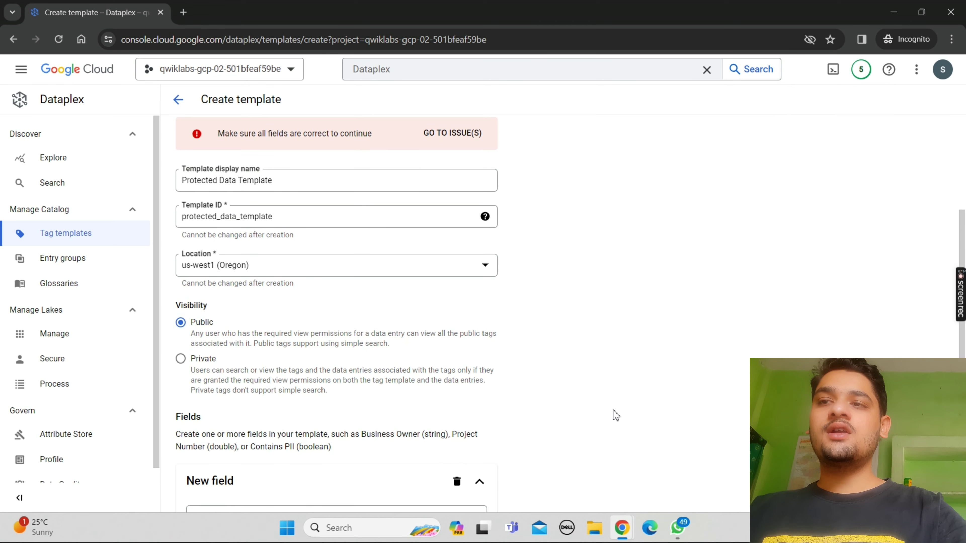
scroll(613, 410, "down", 7)
Step: Copy the field name from the lab guide and set the new field's display name to Protected Data Flag
mouse_move(622, 528)
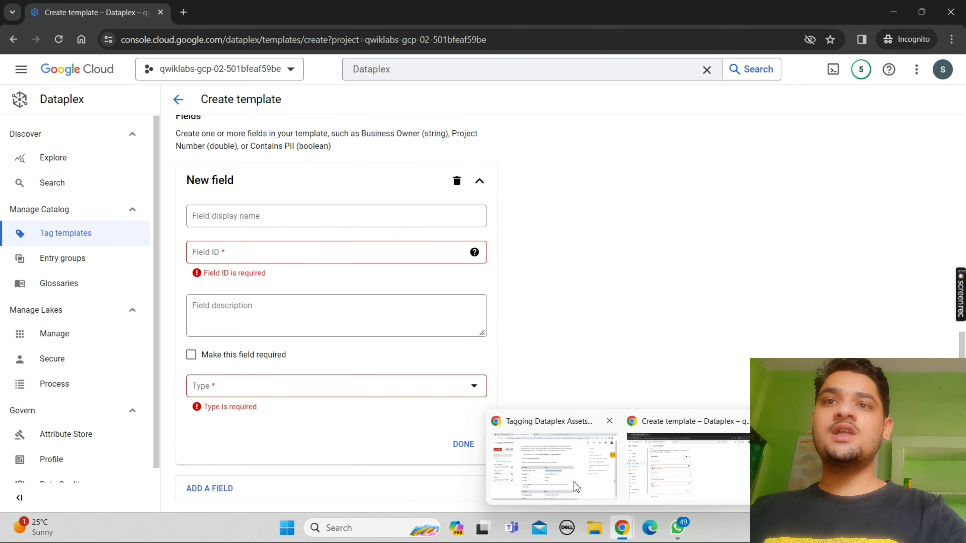
left_click(574, 482)
scroll(574, 486, "down", 5)
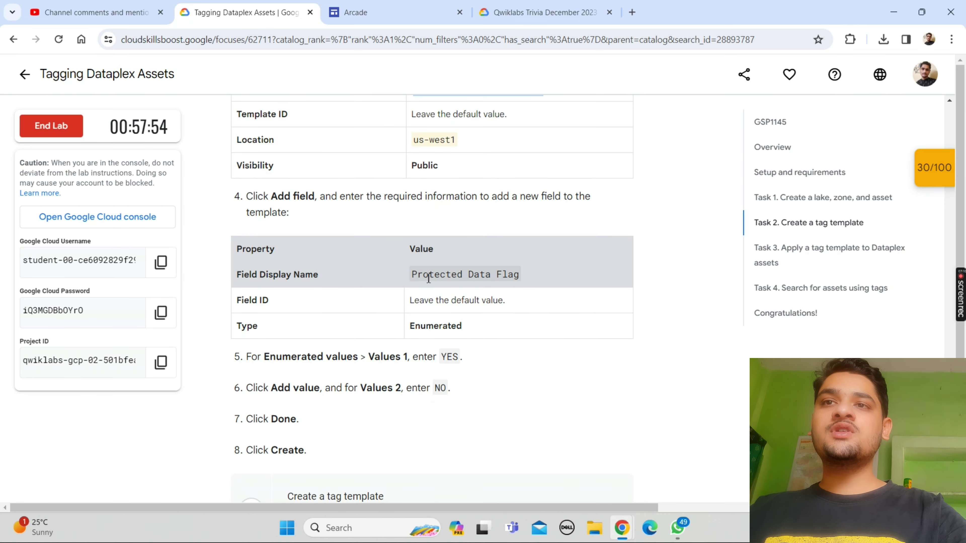
left_click_drag(417, 275, 525, 273)
key("ctrl+c")
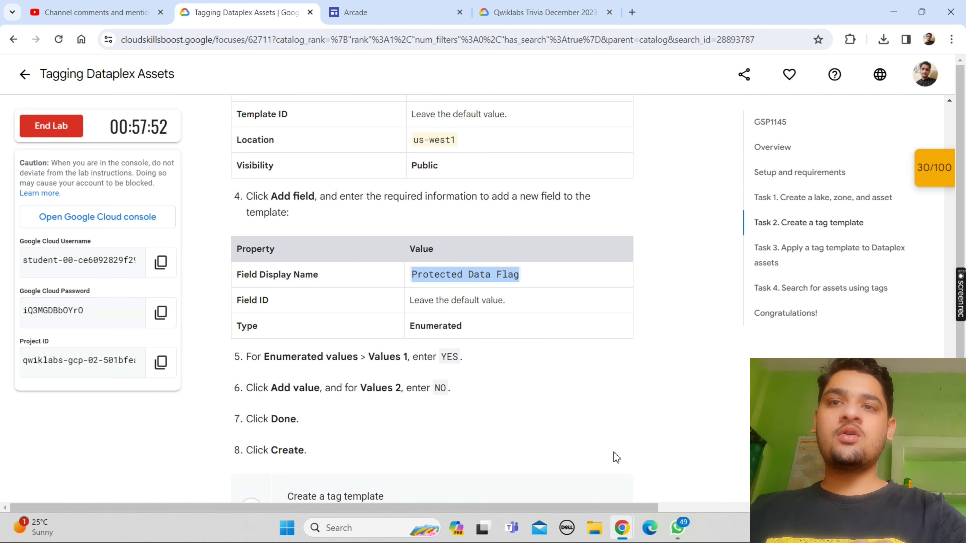
mouse_move(622, 528)
left_click(679, 470)
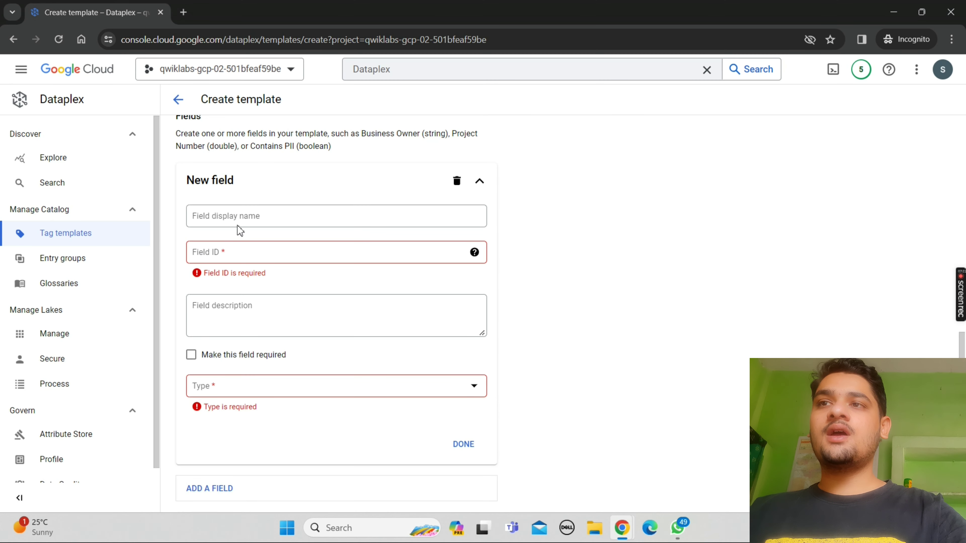
left_click(243, 217)
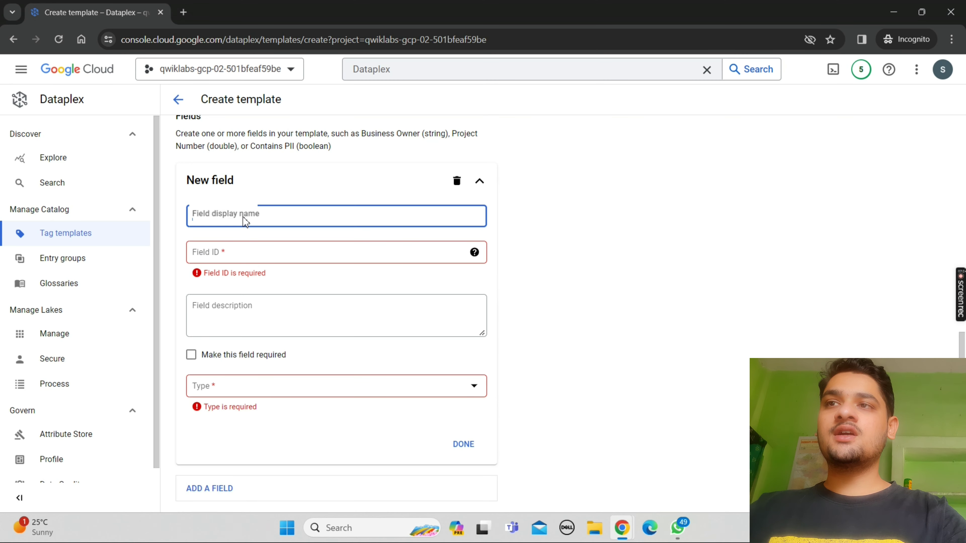
key("ctrl+v")
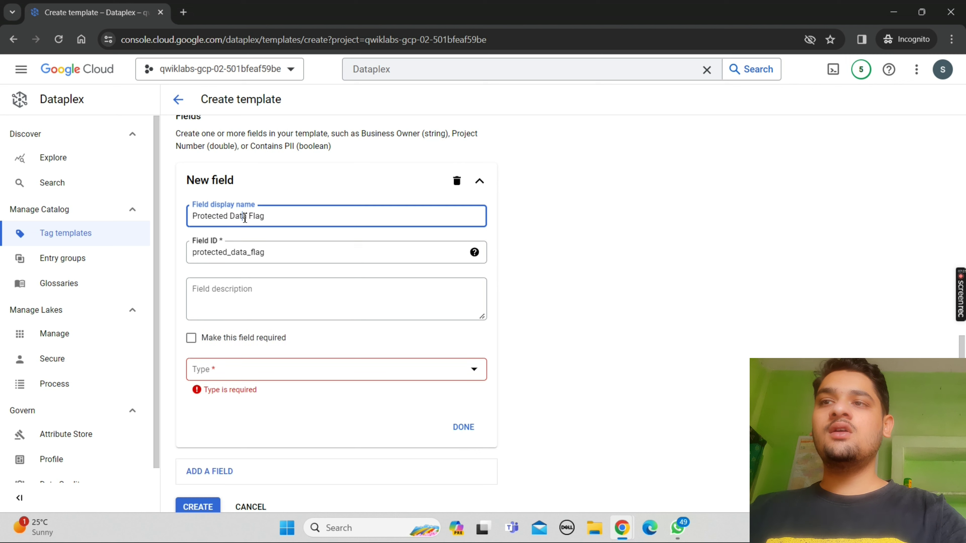
Step: Set the field's type to Enumerated with the values YES and NO
left_click(288, 371)
left_click(246, 443)
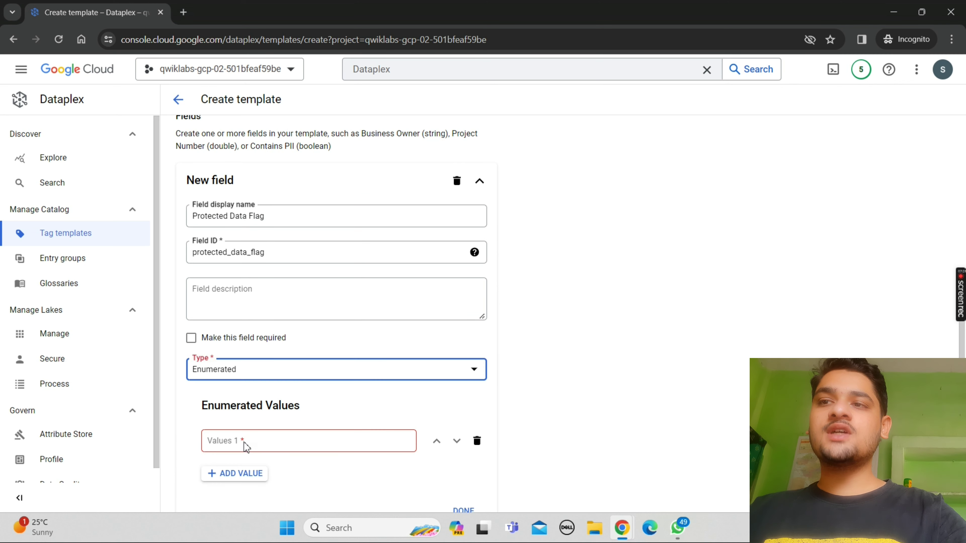
left_click(288, 445)
type("YES")
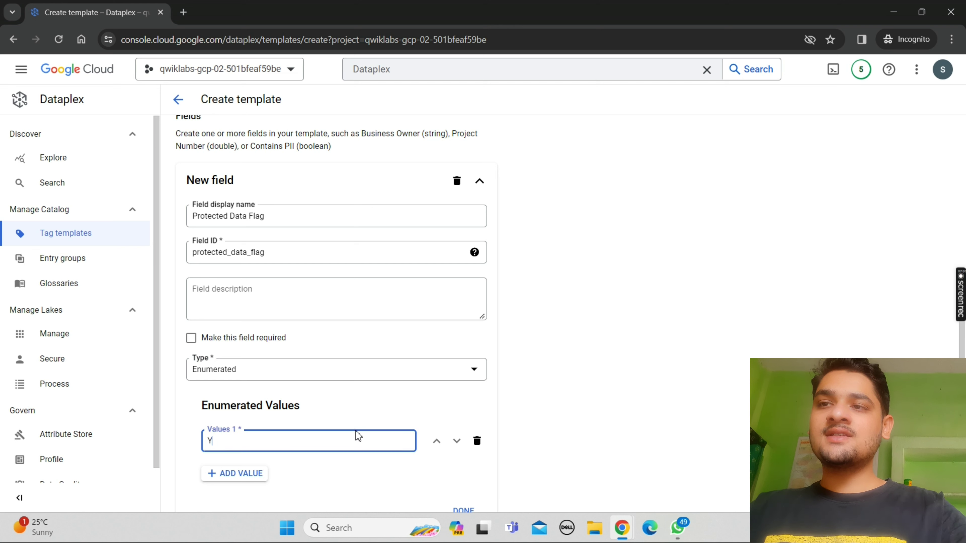
left_click(266, 474)
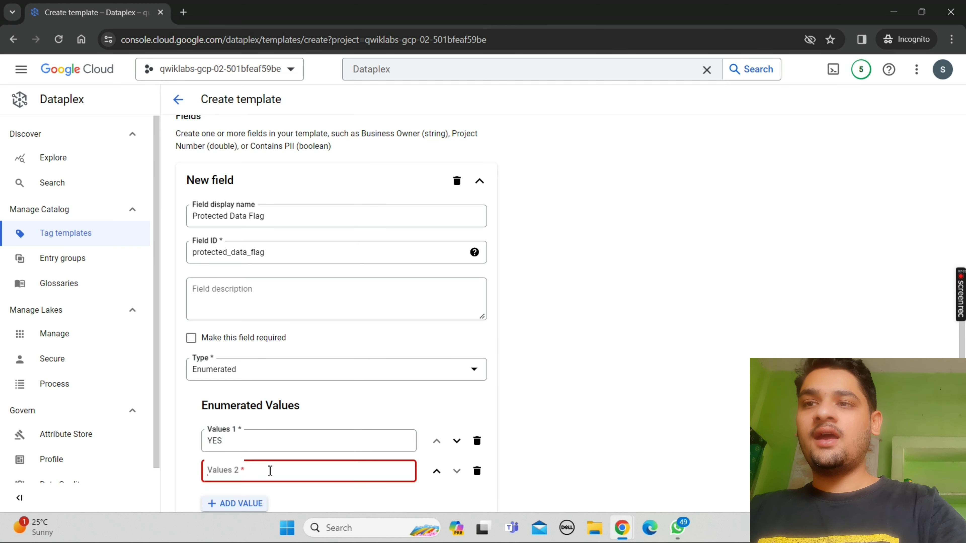
type("NO")
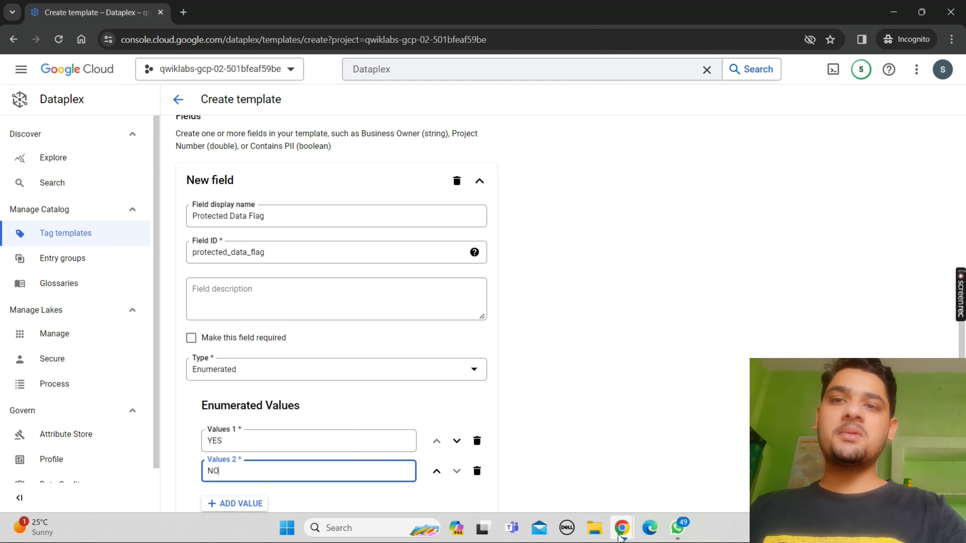
Step: Finish the Protected Data Flag field and create the tag template
mouse_move(621, 533)
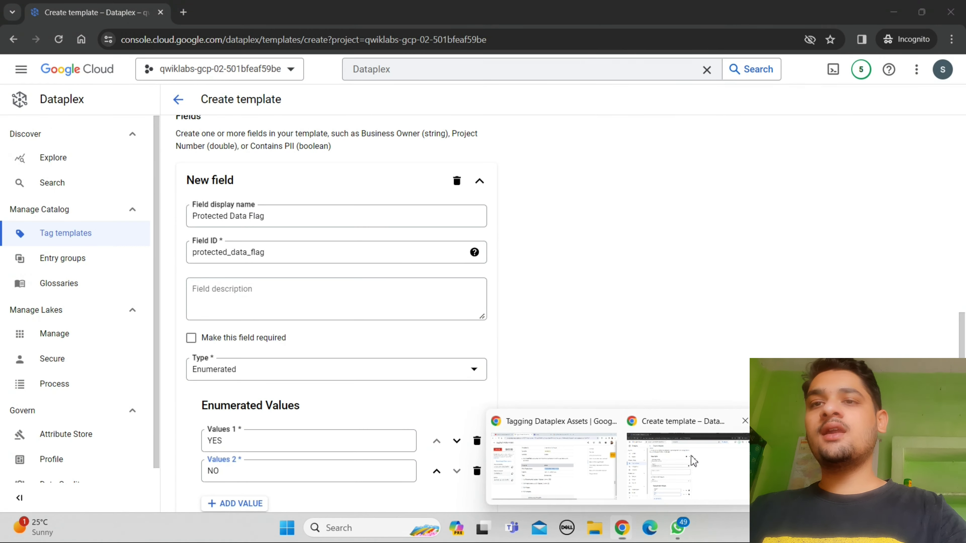
left_click(691, 456)
scroll(689, 381, "down", 3)
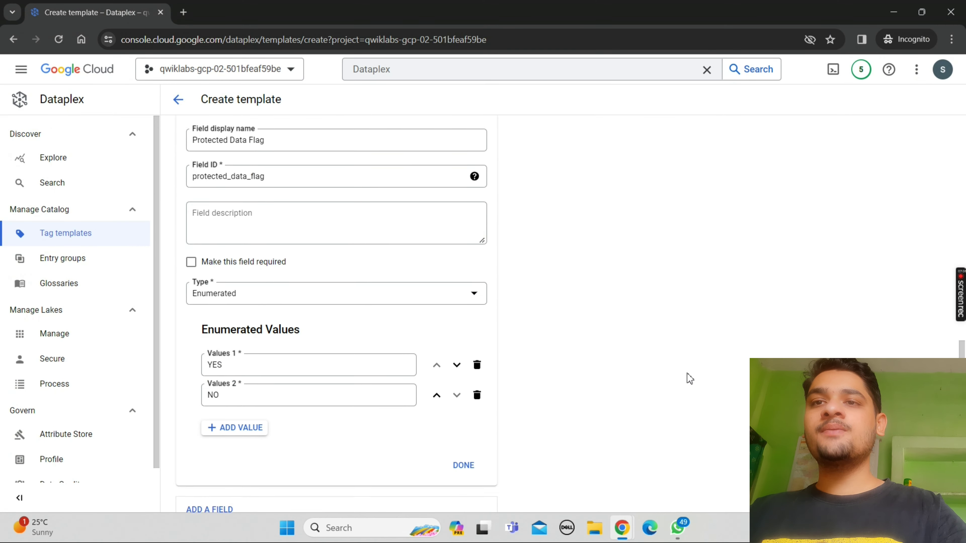
scroll(690, 378, "down", 2)
left_click(461, 398)
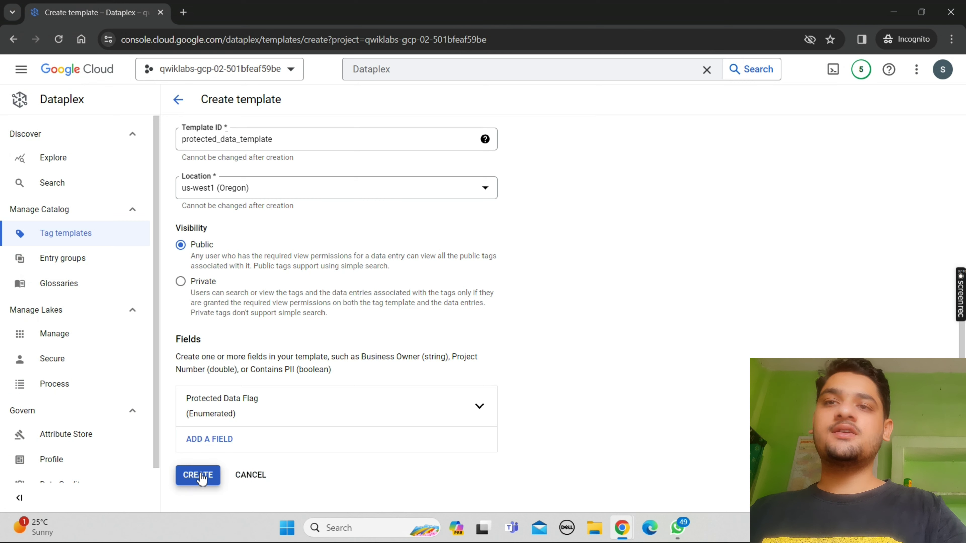
left_click(198, 475)
Step: Check the progress of the task Create a tag template in the lab guide, repeating the check
mouse_move(625, 533)
left_click(533, 456)
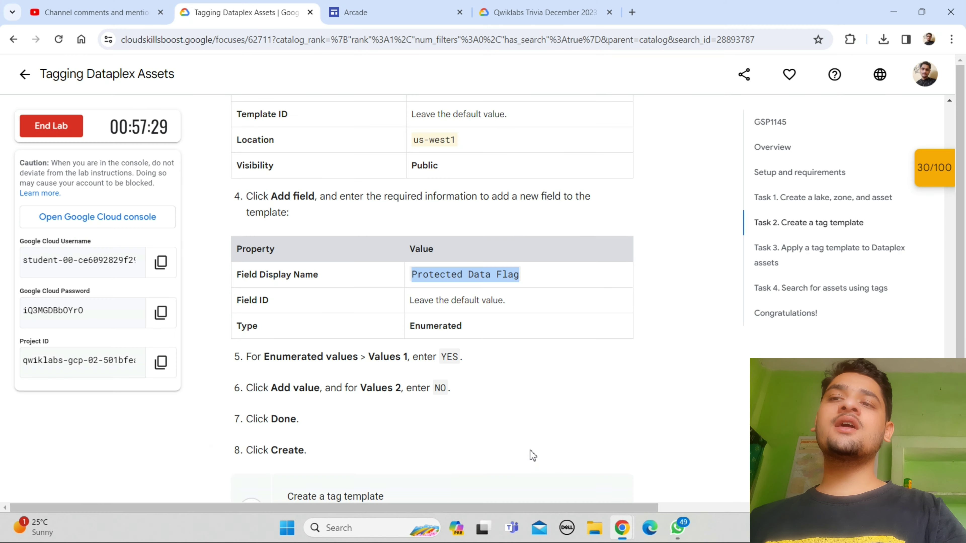
scroll(532, 456, "down", 5)
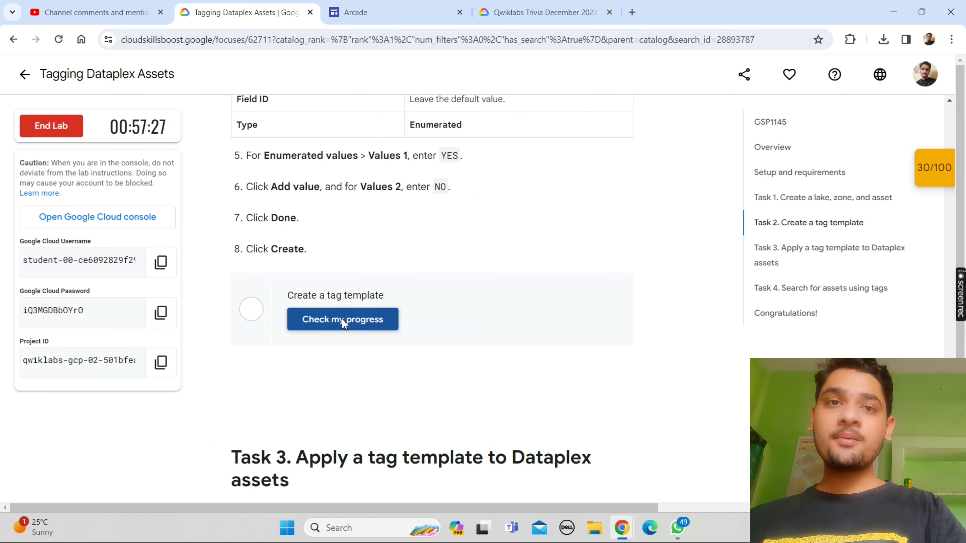
left_click(342, 319)
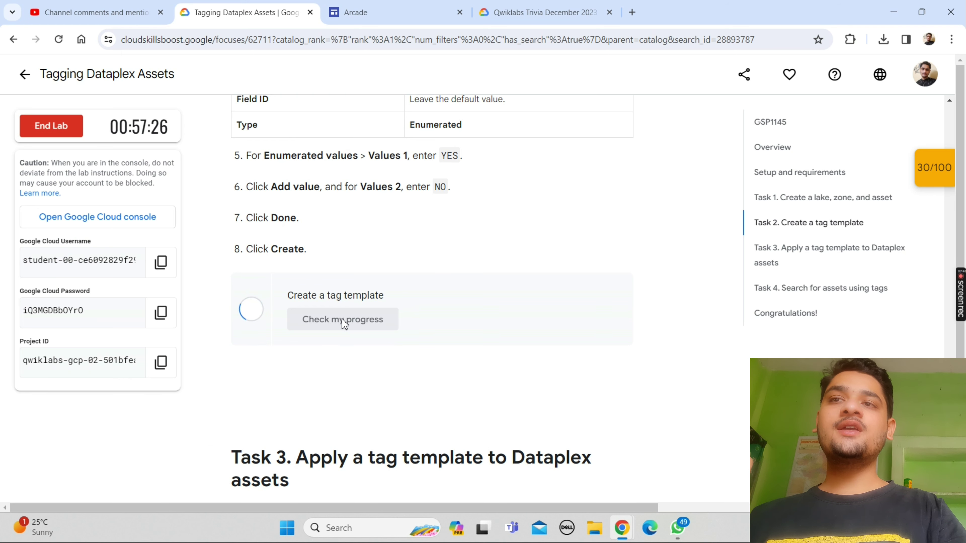
scroll(345, 323, "down", 1)
left_click(345, 294)
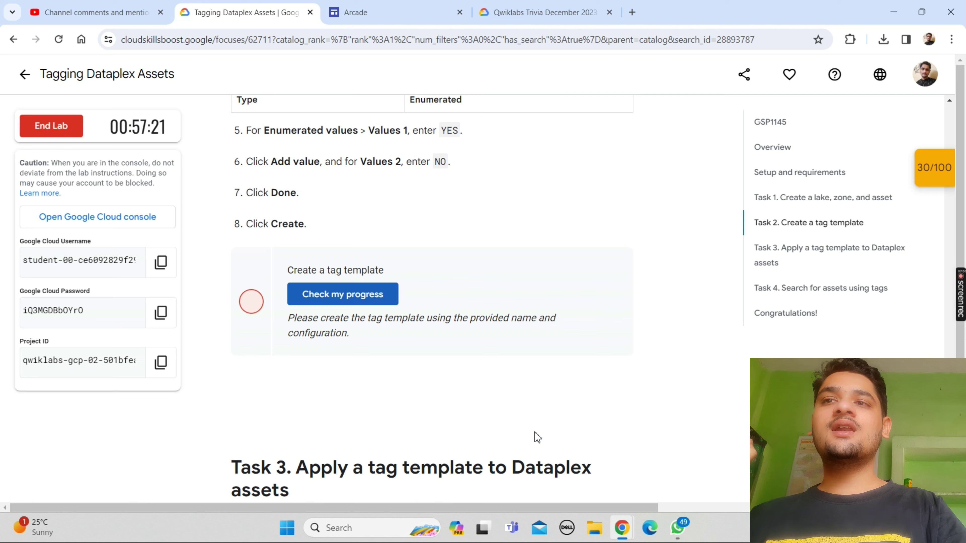
left_click(314, 306)
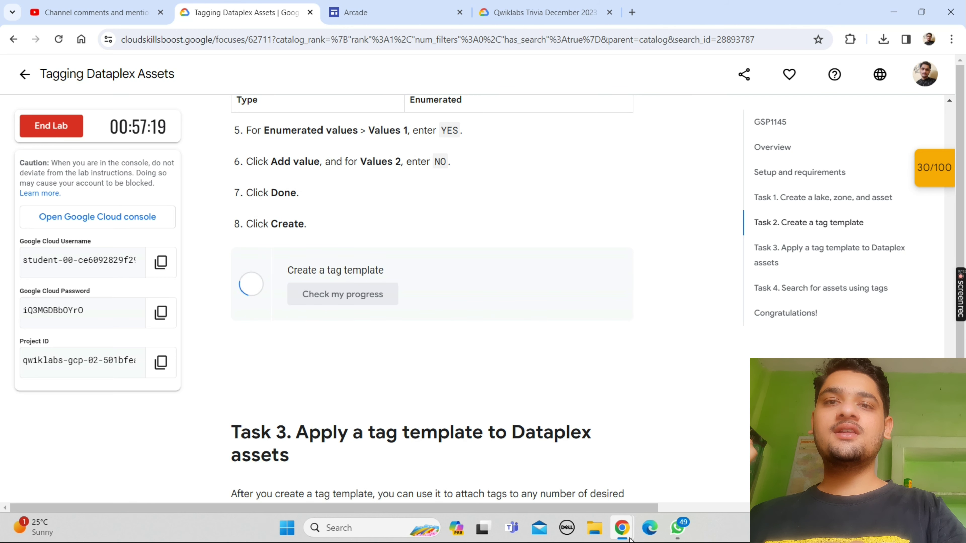
Step: Review the new template's details and the tag template list in Dataplex, and recheck the tag template task's progress in the lab guide
mouse_move(622, 529)
left_click(667, 480)
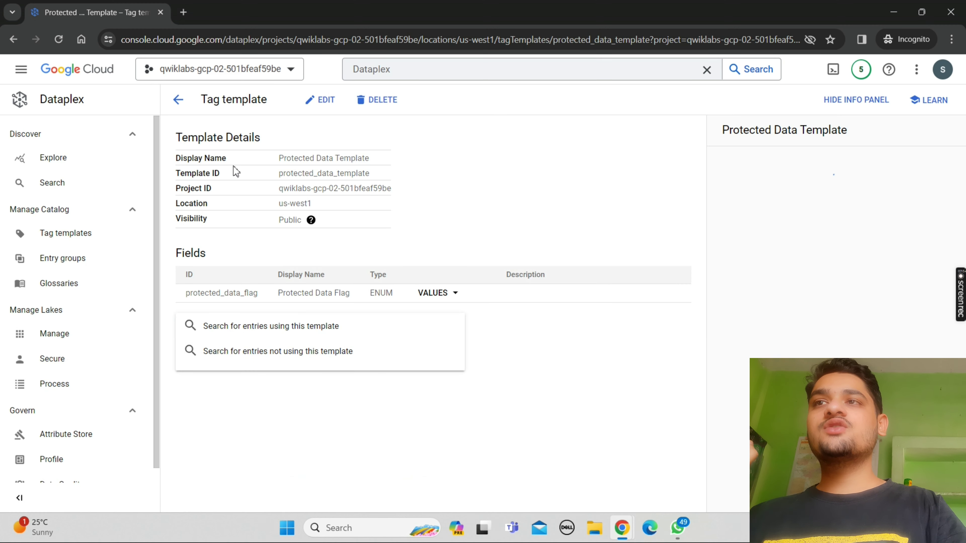
left_click(178, 99)
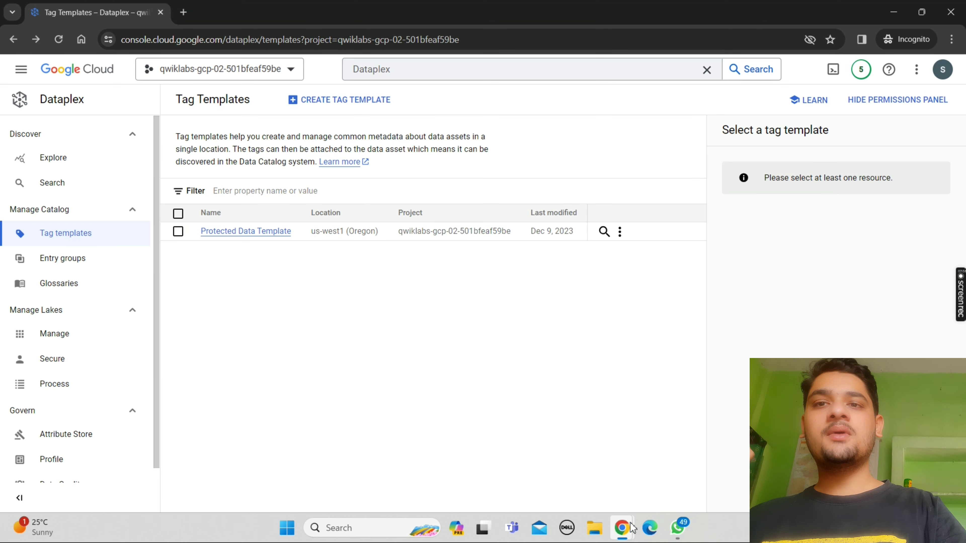
mouse_move(623, 528)
left_click(556, 466)
left_click(340, 294)
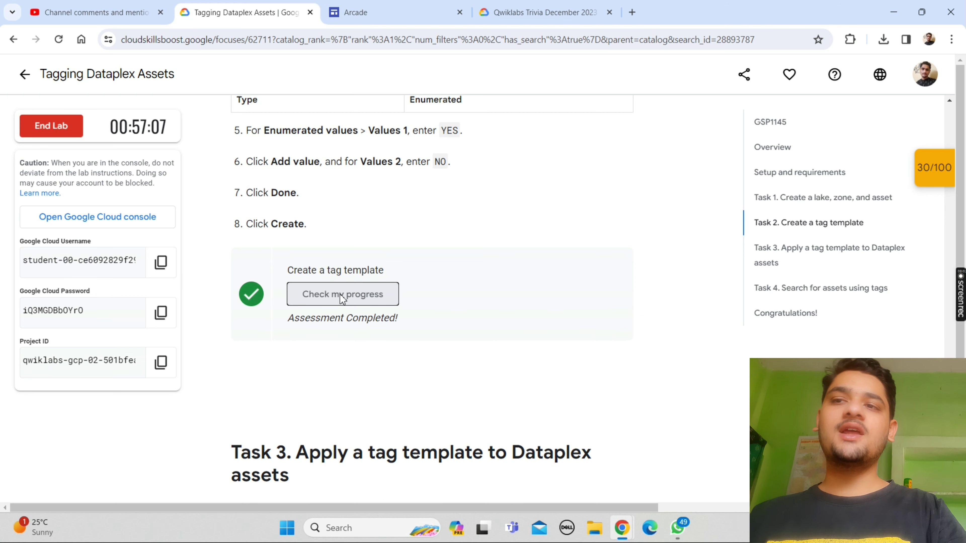
Step: Read the Task 3 instructions in the lab guide for attaching tags to the customer_details table's columns
scroll(339, 295, "down", 7)
scroll(341, 295, "down", 2)
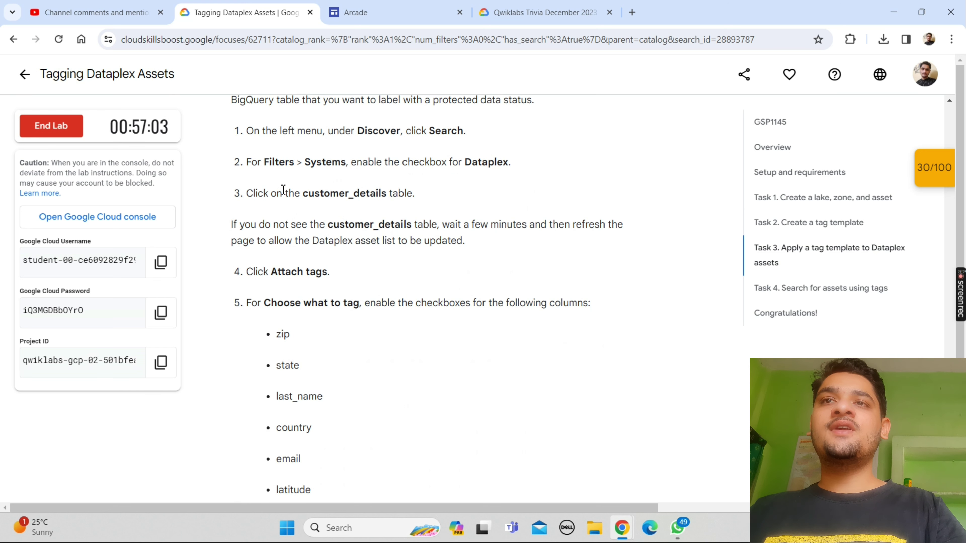
scroll(446, 201, "down", 1)
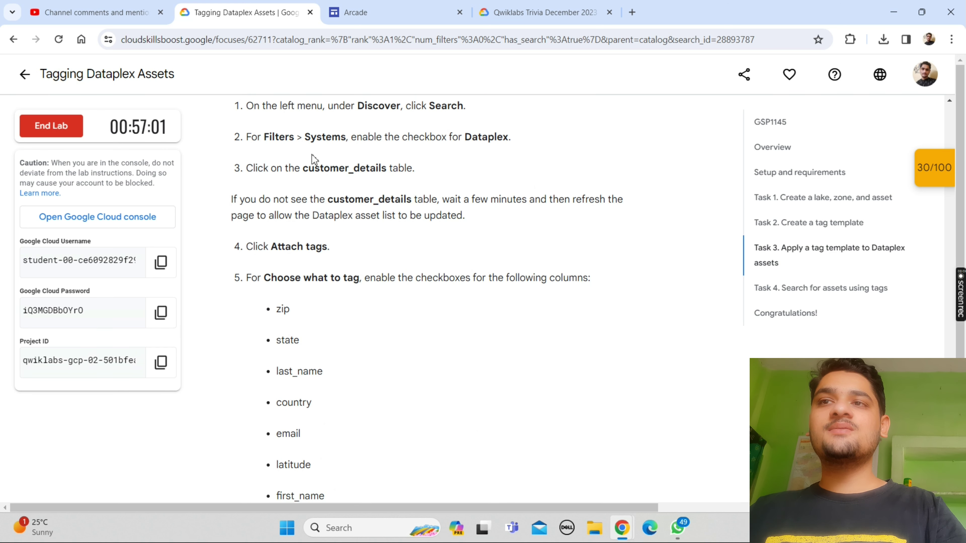
scroll(374, 172, "down", 4)
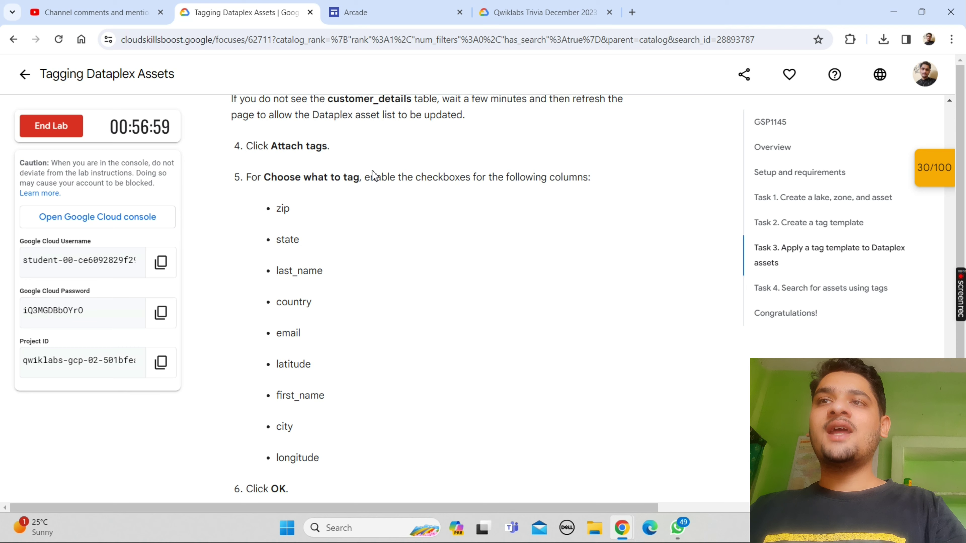
Step: Search the Dataplex catalog for assets filtered to the Dataplex system and open the customer_details table
scroll(375, 175, "down", 1)
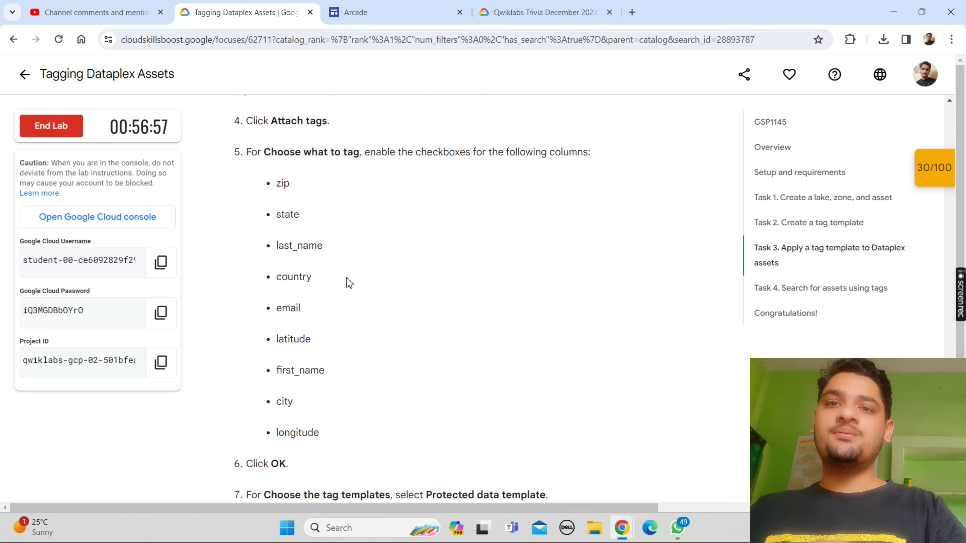
mouse_move(622, 533)
left_click(662, 461)
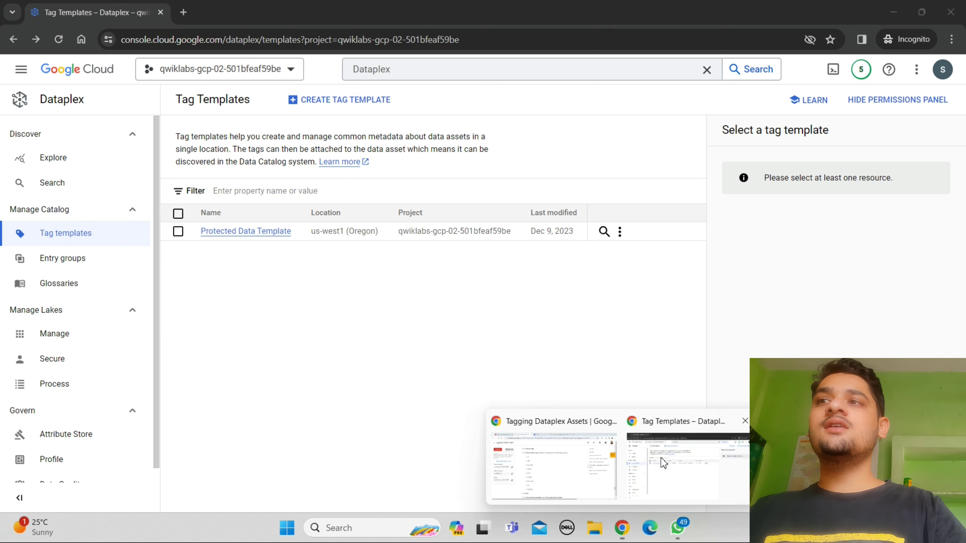
left_click(98, 193)
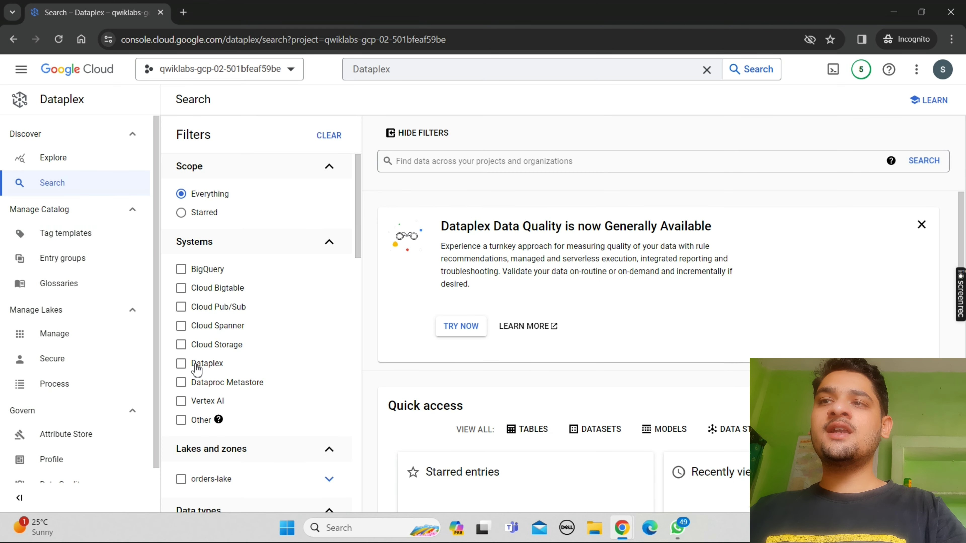
left_click(182, 365)
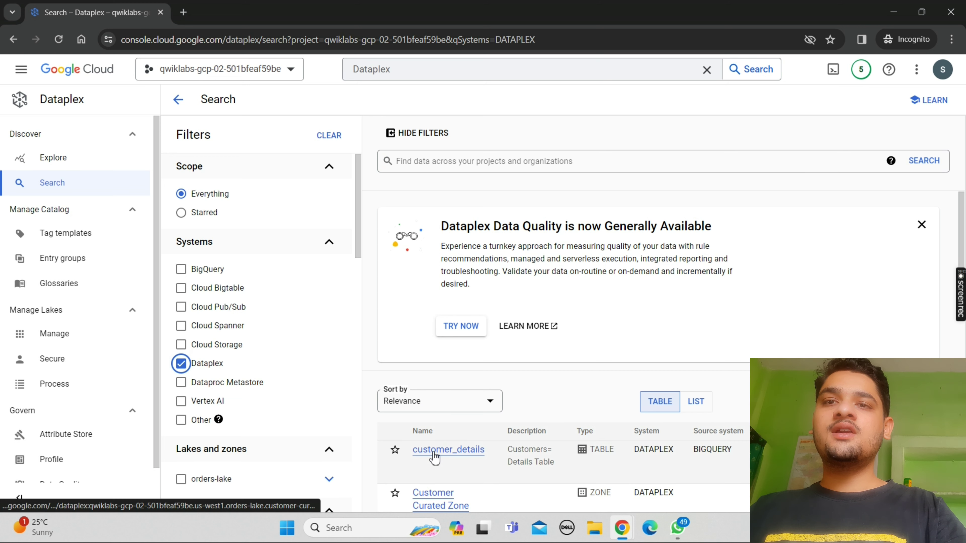
left_click(472, 449)
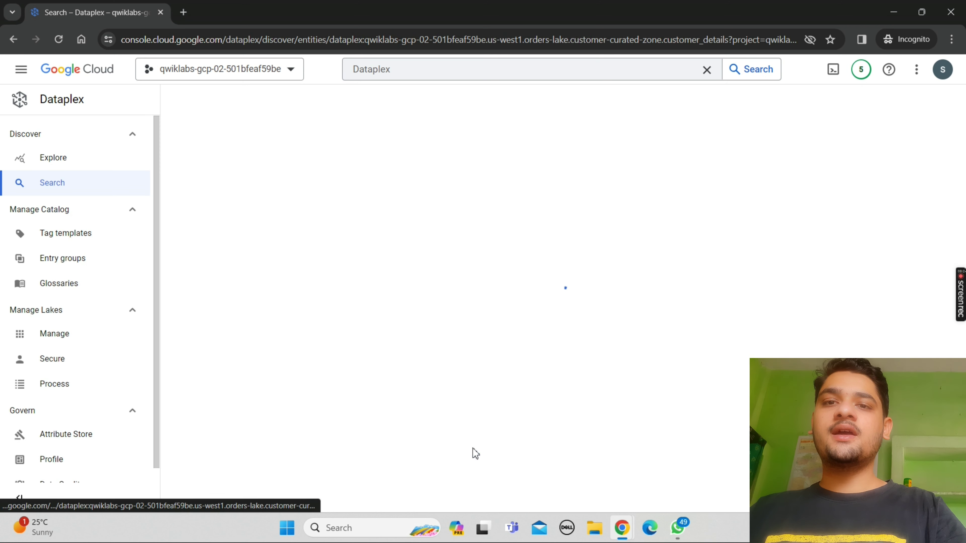
Step: Reread the Task 3 steps and the list of columns to tag in the lab guide
mouse_move(621, 527)
left_click(572, 478)
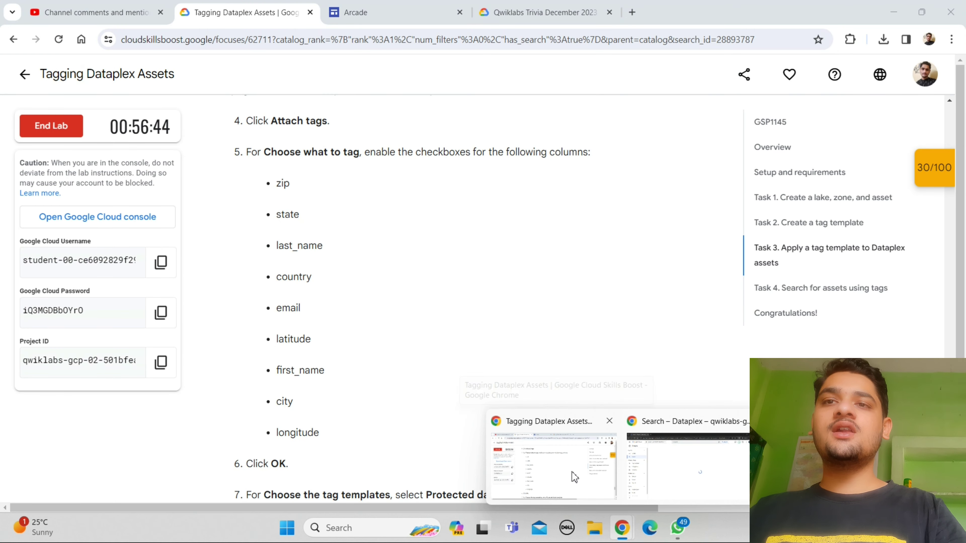
scroll(572, 477, "up", 3)
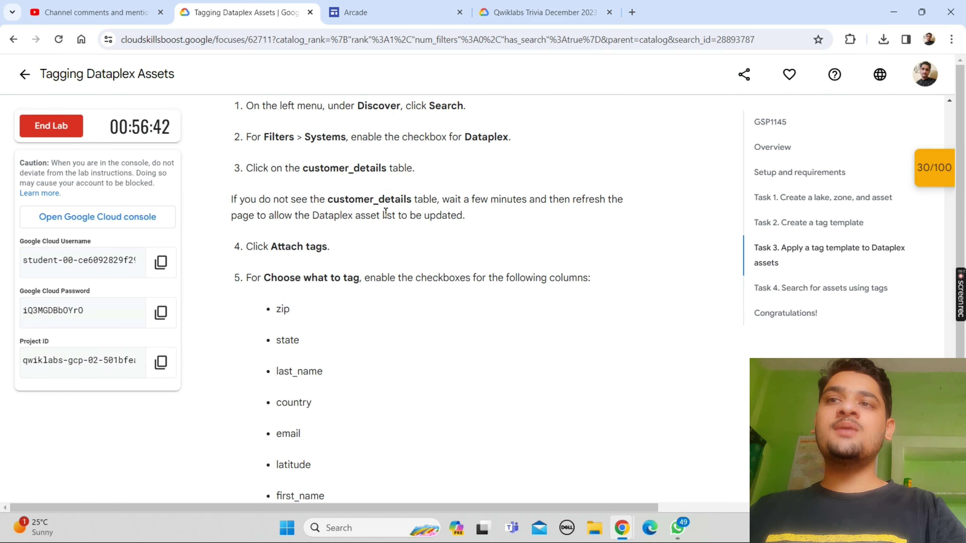
scroll(386, 213, "down", 3)
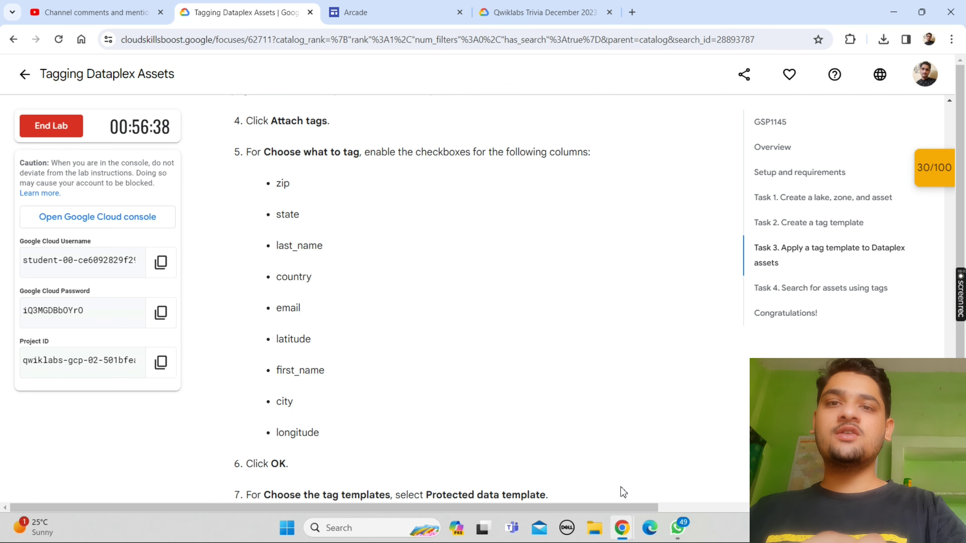
Step: Start attaching tags to the customer_details table in Dataplex and select the zip, state and last_name columns as targets
mouse_move(622, 527)
left_click(669, 463)
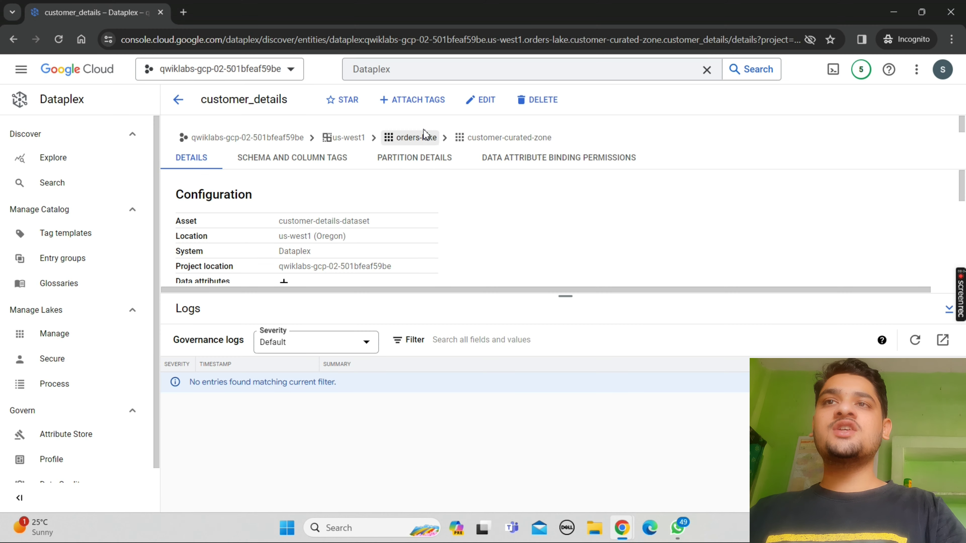
left_click(417, 102)
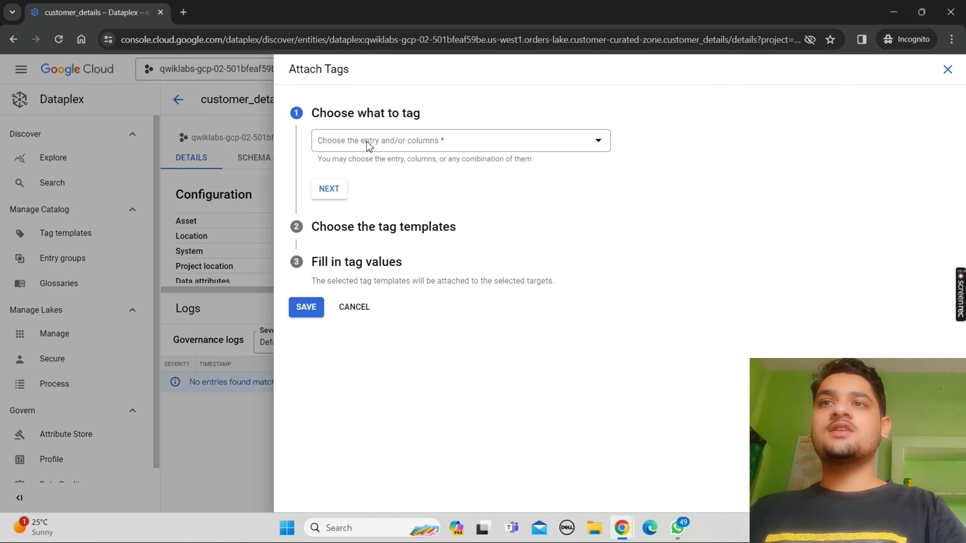
left_click(367, 145)
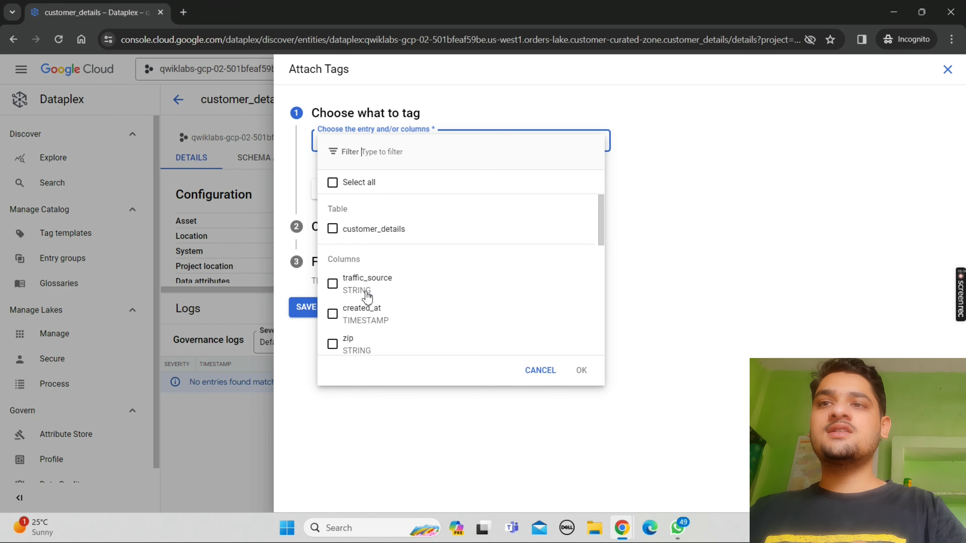
left_click(332, 344)
left_click_drag(603, 233, 605, 285)
left_click(333, 225)
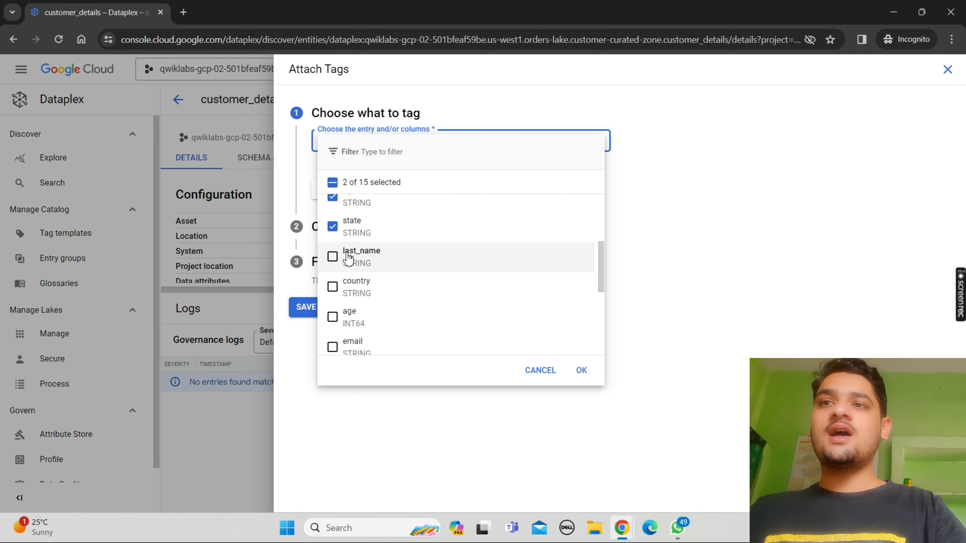
left_click(349, 266)
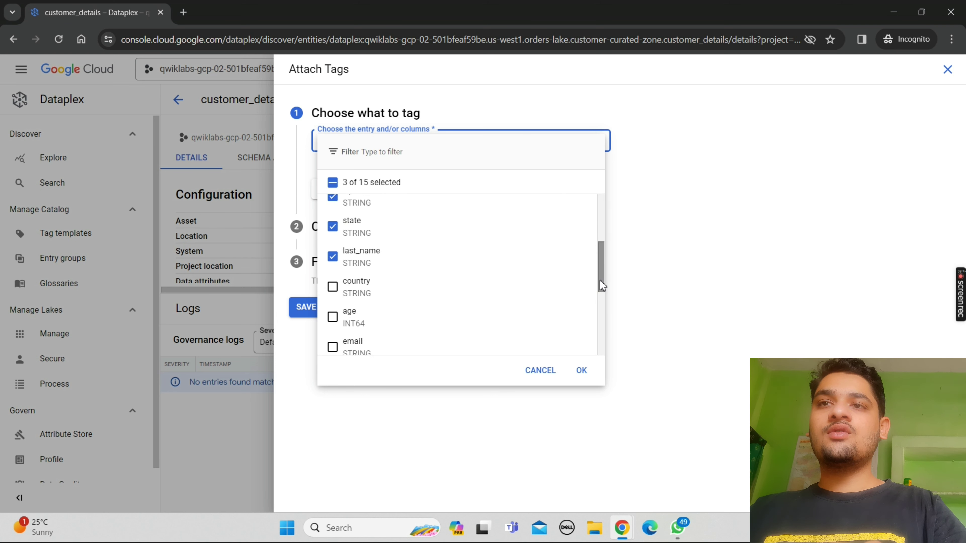
Step: Add the latitude, first_name, city and longitude columns to the selection of what to tag
left_click_drag(600, 283, 604, 312)
scroll(515, 317, "down", 1)
left_click(429, 286)
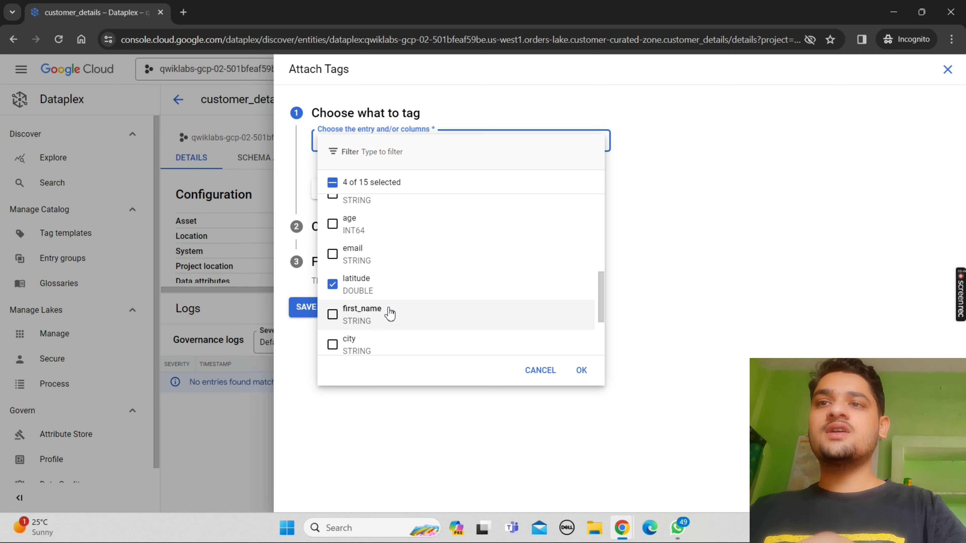
left_click(390, 323)
left_click(370, 342)
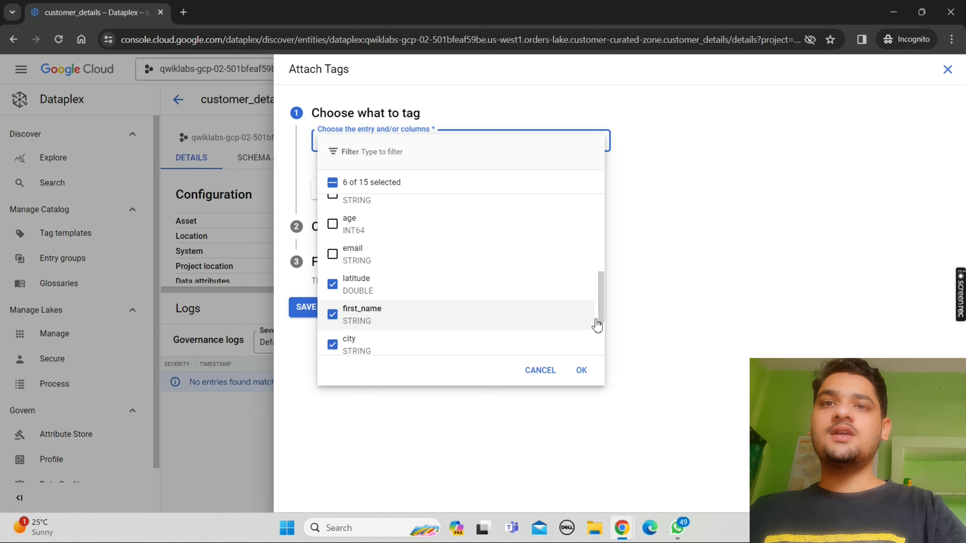
scroll(604, 324, "down", 1)
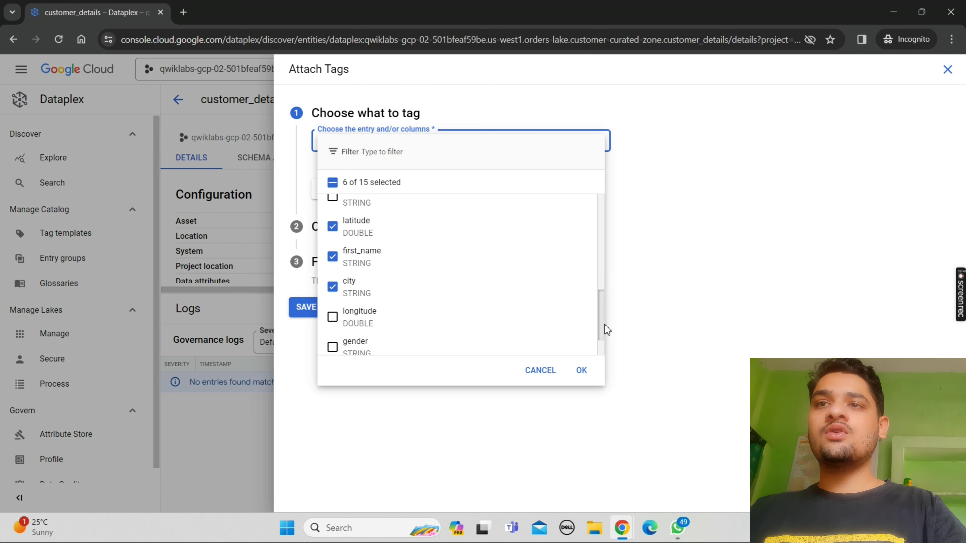
left_click(385, 323)
Step: Compare the selection with the lab guide's column list, add the email and country columns, and confirm the tag targets
mouse_move(624, 540)
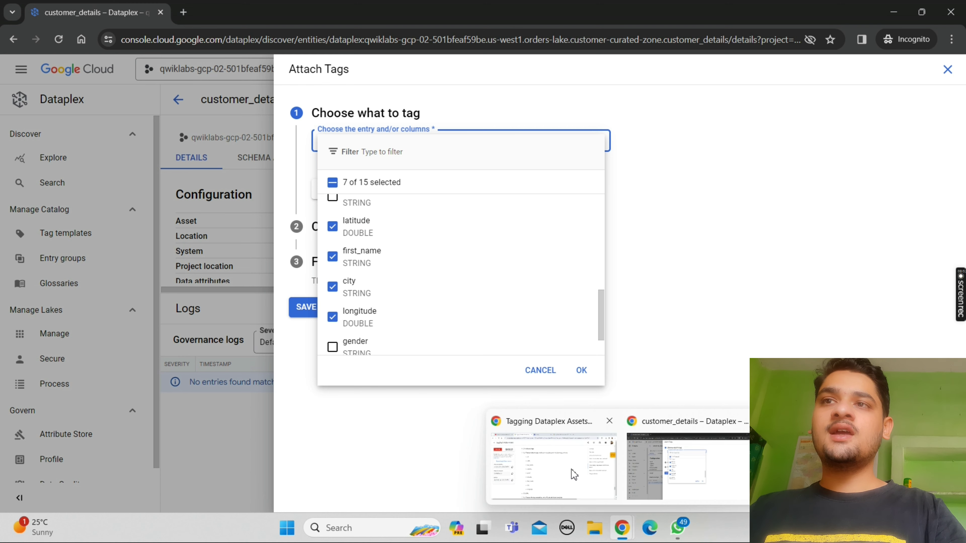
left_click(573, 472)
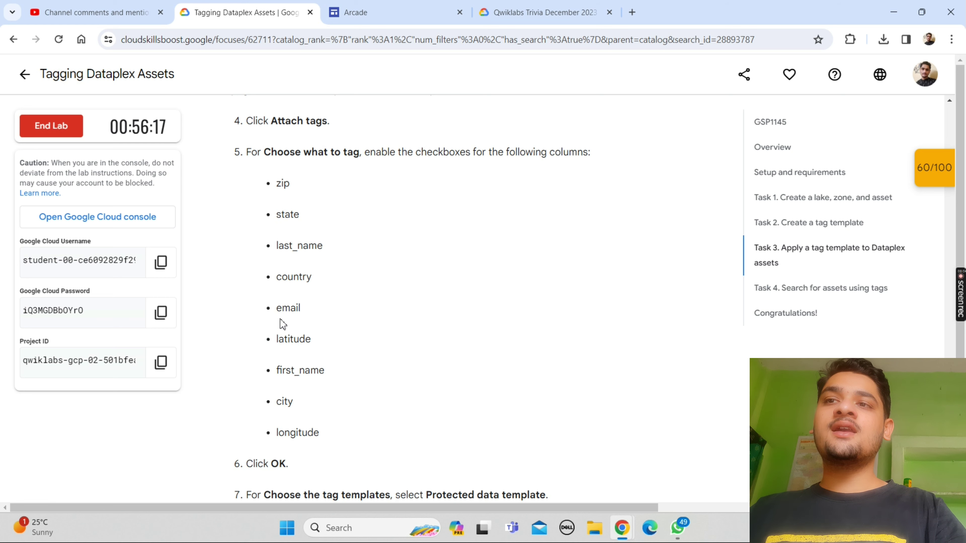
mouse_move(621, 531)
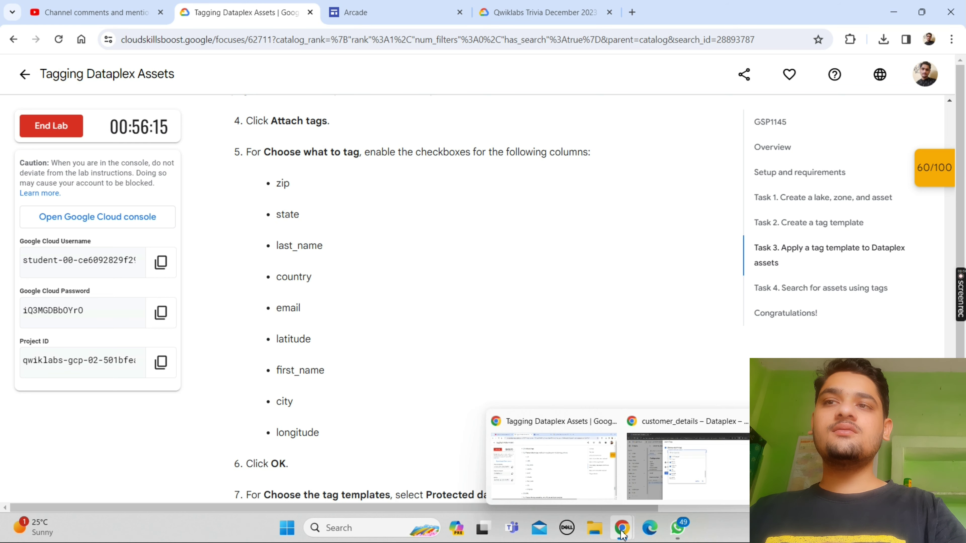
left_click(684, 466)
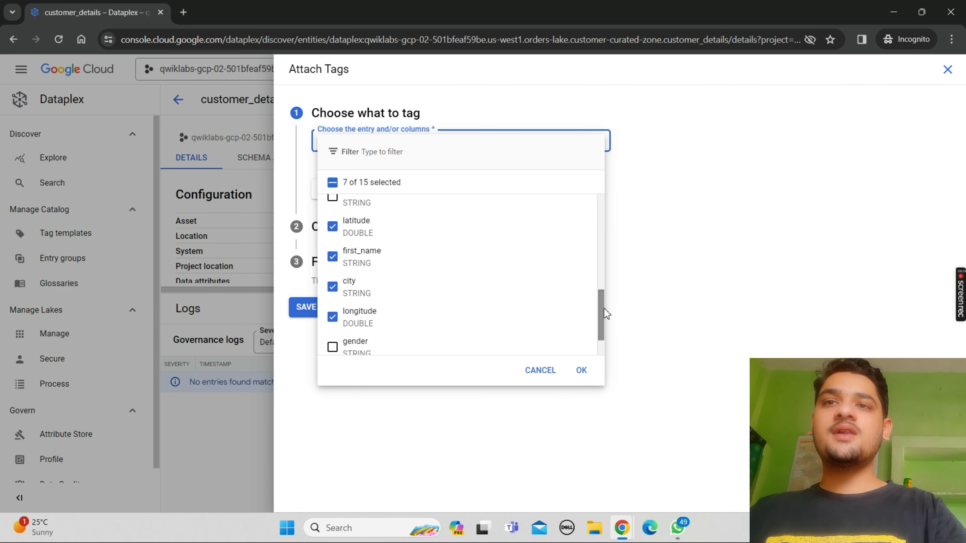
scroll(602, 315, "up", 3)
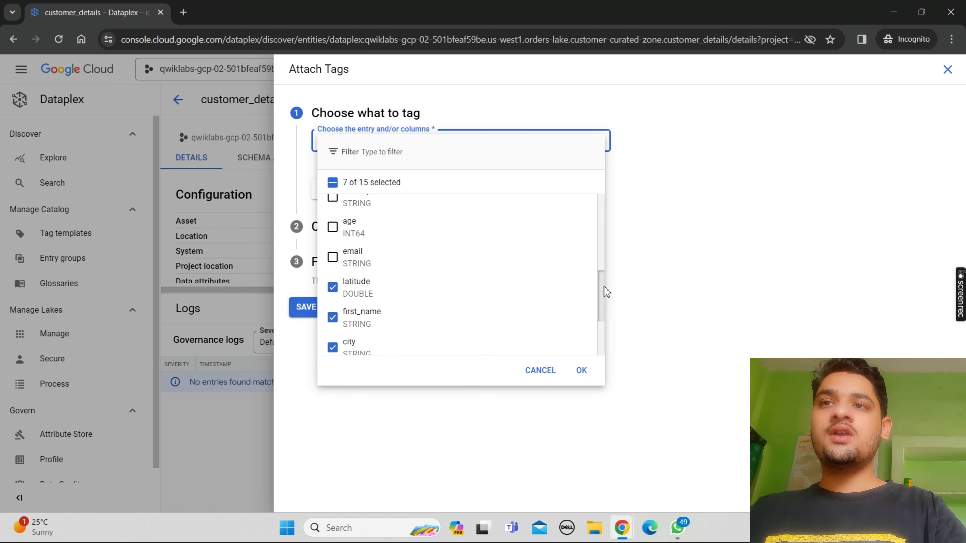
left_click(345, 281)
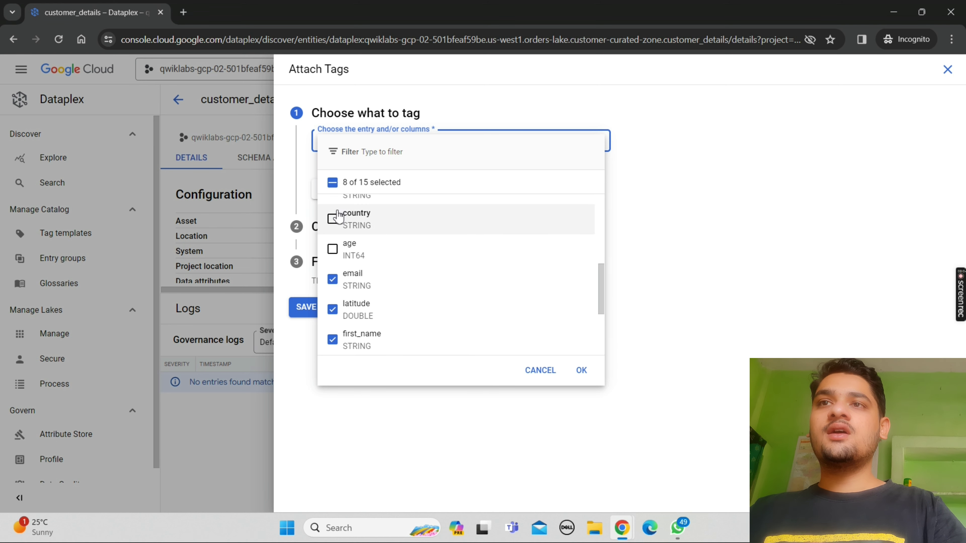
left_click(332, 219)
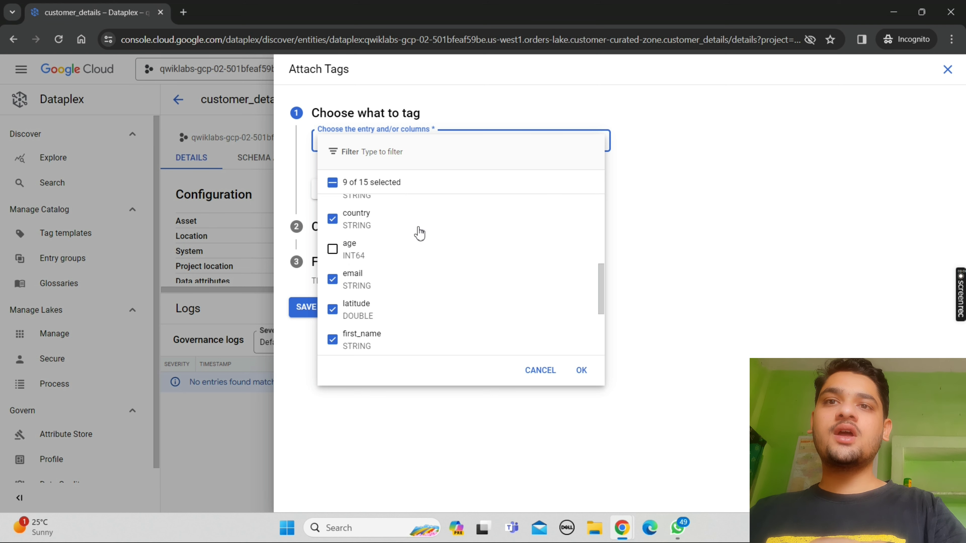
left_click(580, 370)
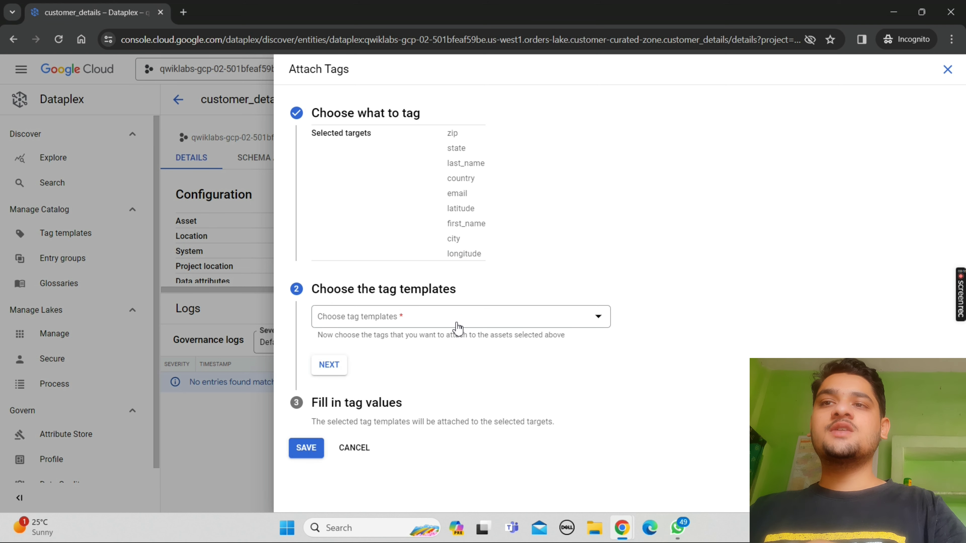
Step: Choose the Protected Data Template for the selected columns, set Protected Data Flag to YES, and save the tags
left_click(409, 324)
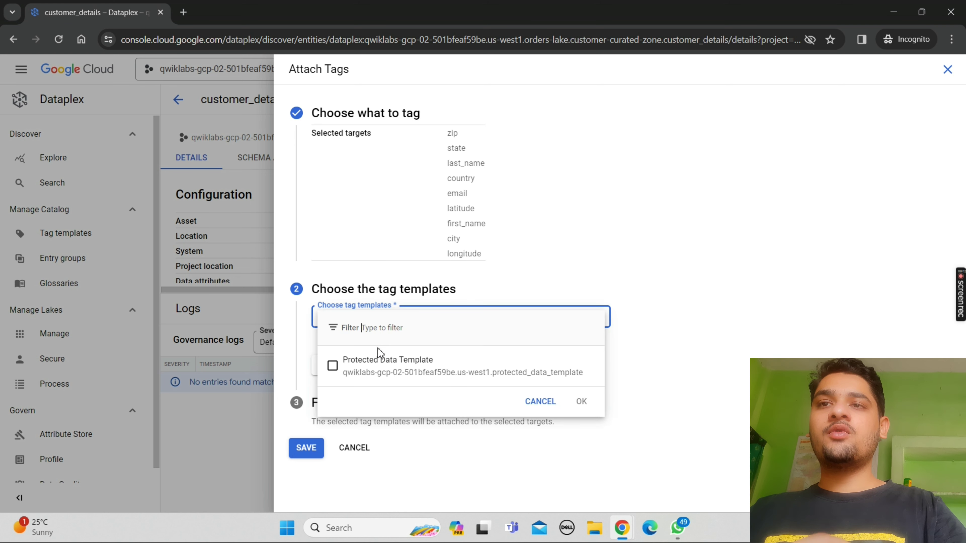
left_click(388, 364)
left_click(581, 401)
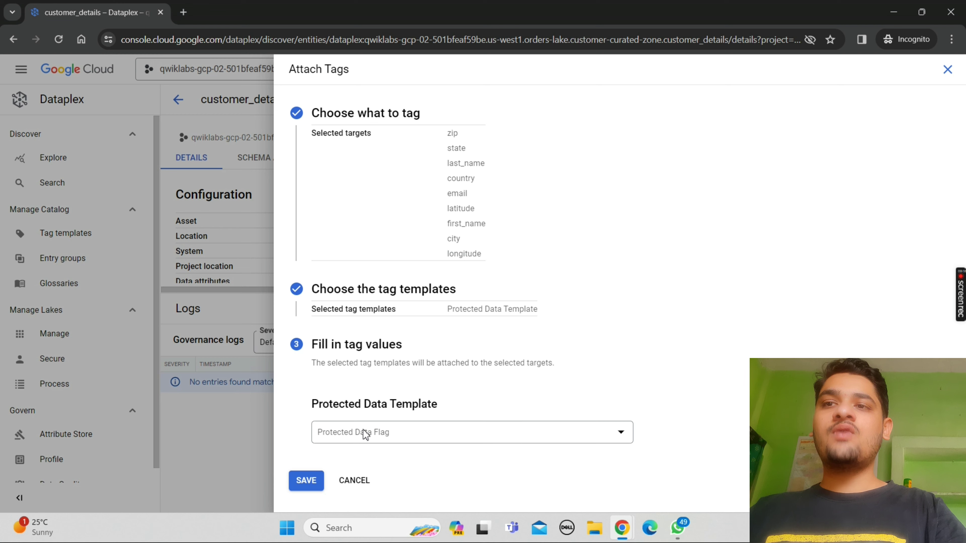
left_click(365, 434)
left_click(347, 467)
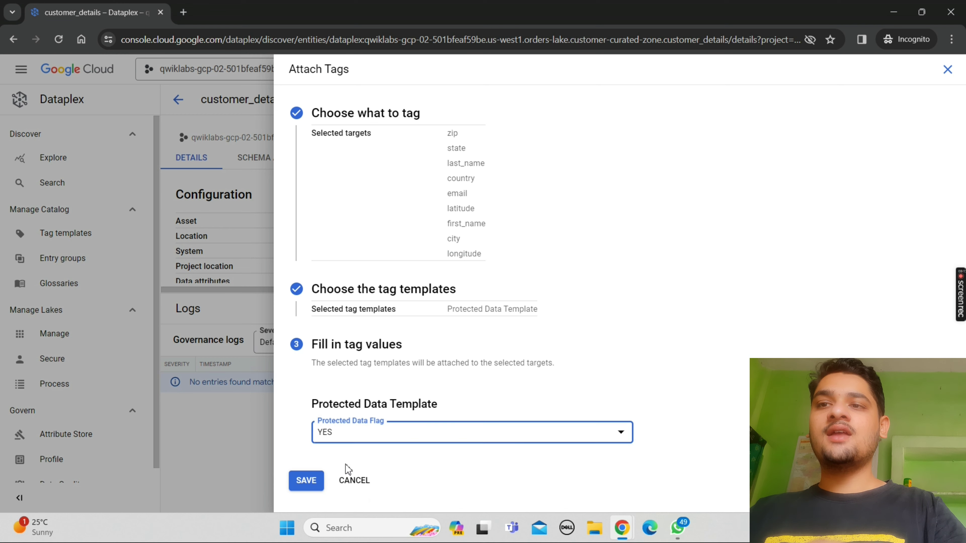
left_click(306, 480)
Step: Check the progress of the task Apply a tag template to Dataplex assets in the lab guide, repeating the check
mouse_move(622, 527)
left_click(542, 462)
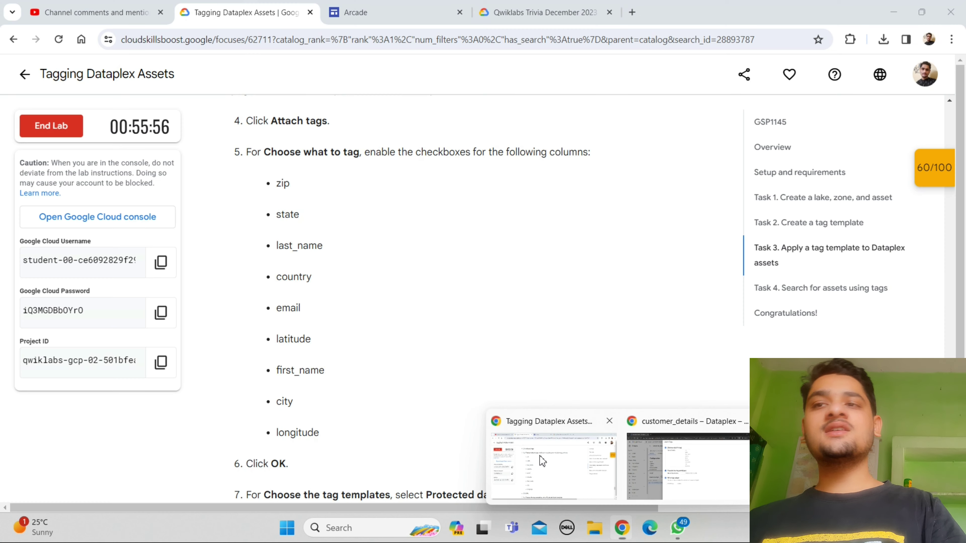
scroll(540, 456, "down", 10)
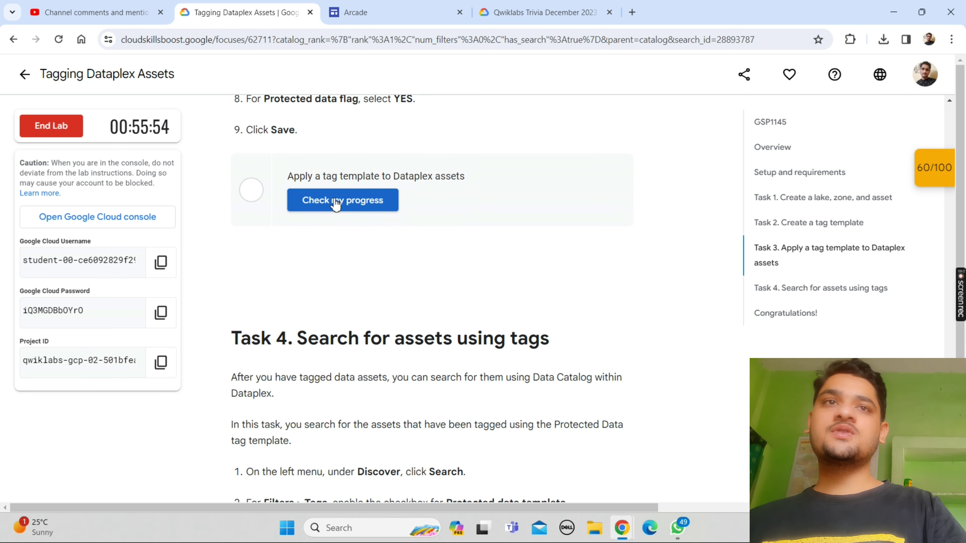
left_click(335, 207)
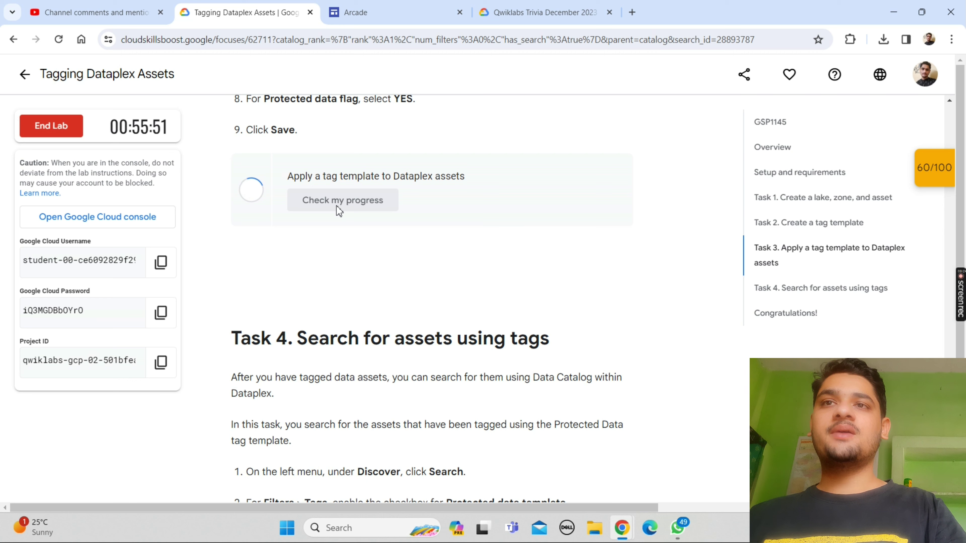
left_click_drag(390, 247, 406, 282)
left_click(405, 282)
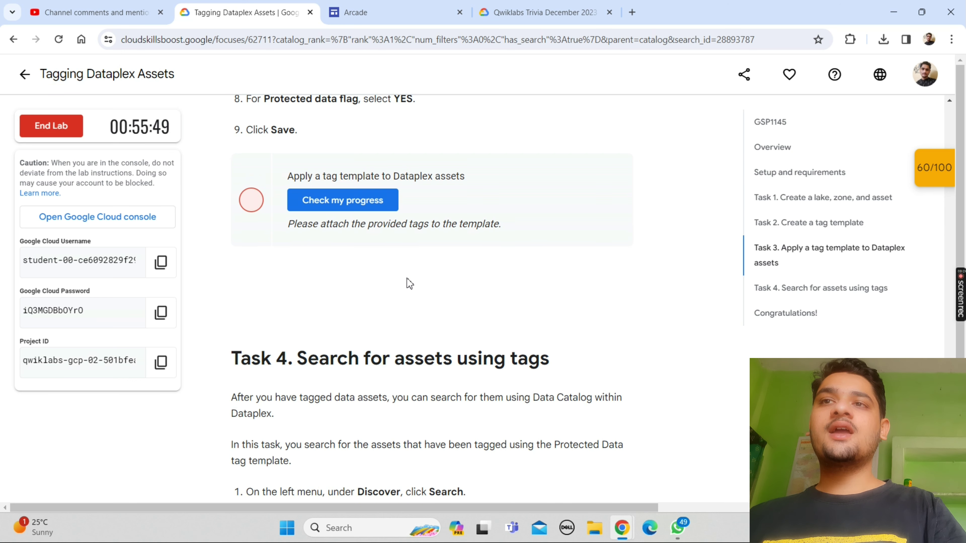
left_click(358, 201)
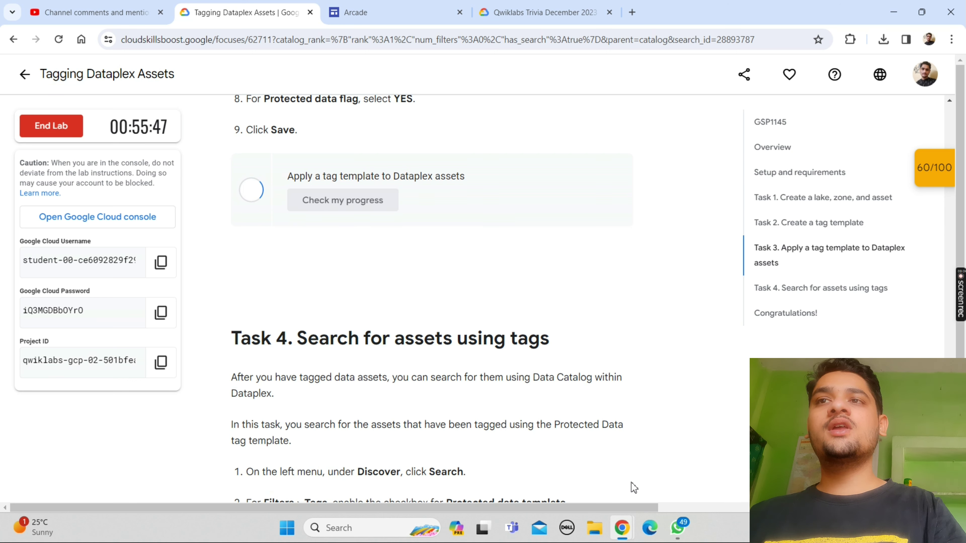
Step: Review the column tags on customer_details in Dataplex, and recheck the tag application task in the lab guide and its checkpoint list
mouse_move(622, 528)
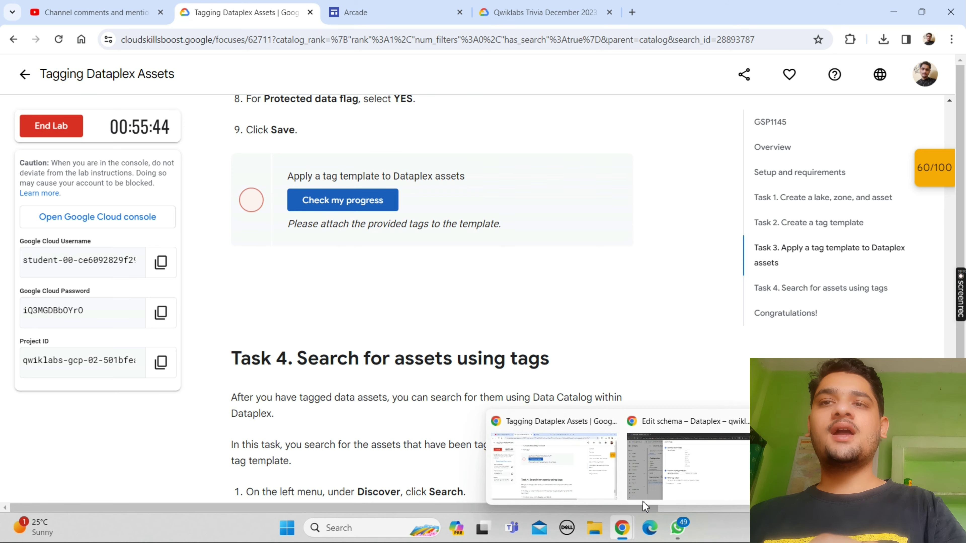
left_click(653, 495)
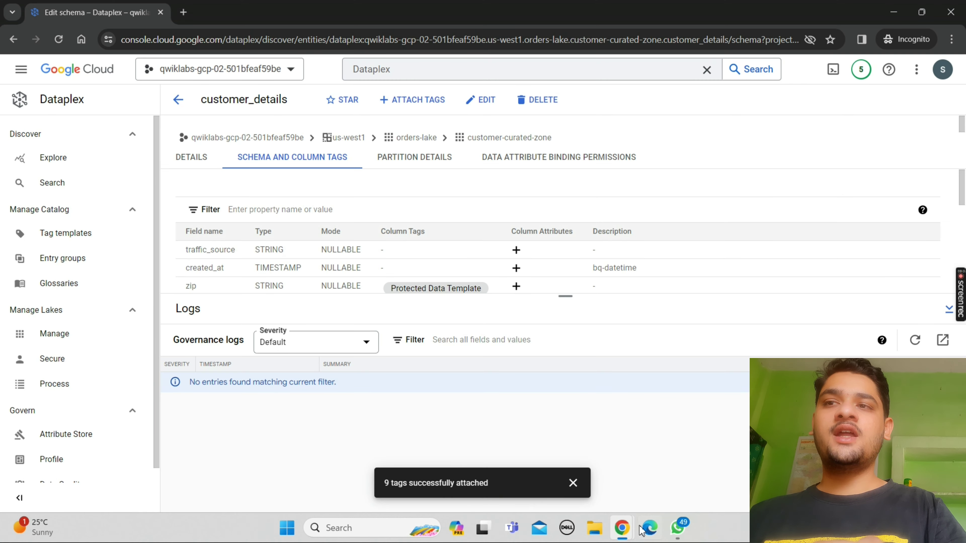
mouse_move(628, 531)
left_click(544, 457)
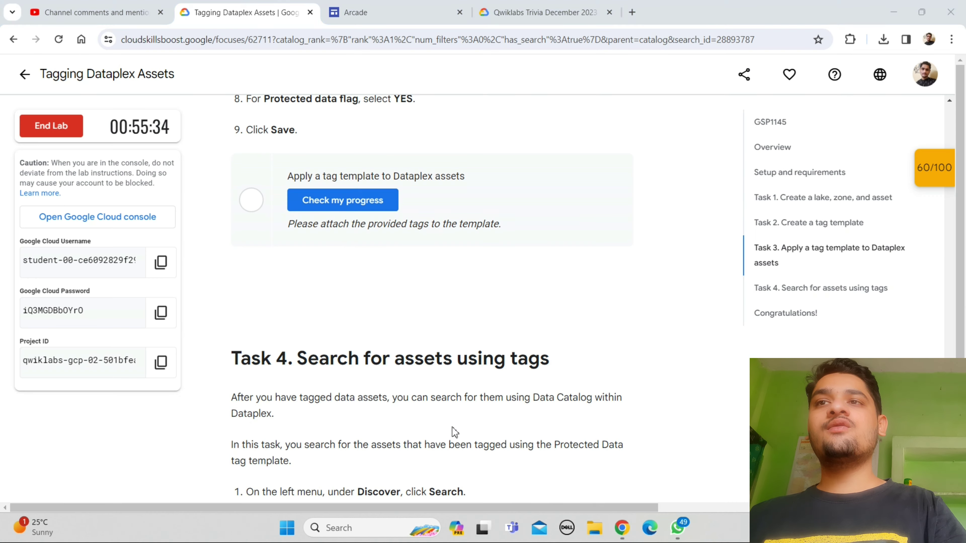
left_click(326, 203)
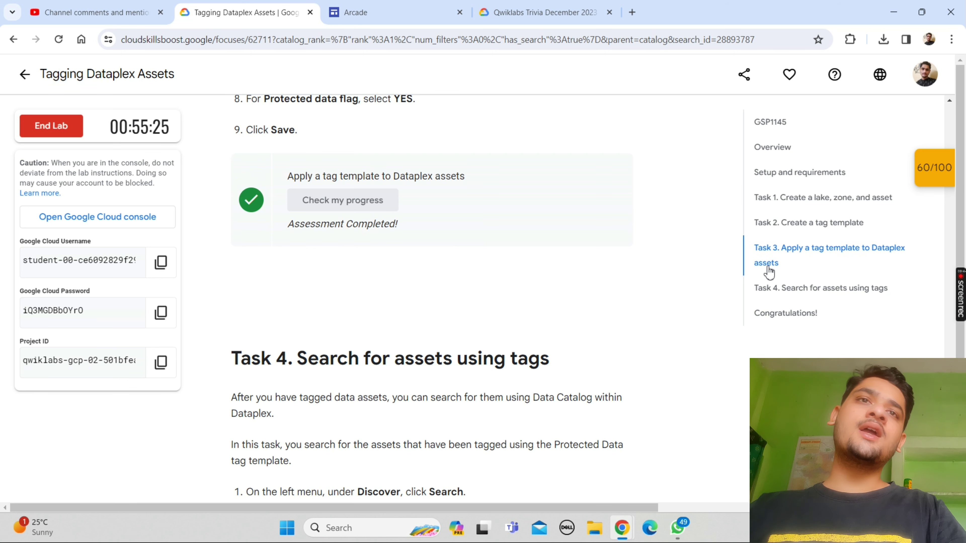
mouse_move(928, 176)
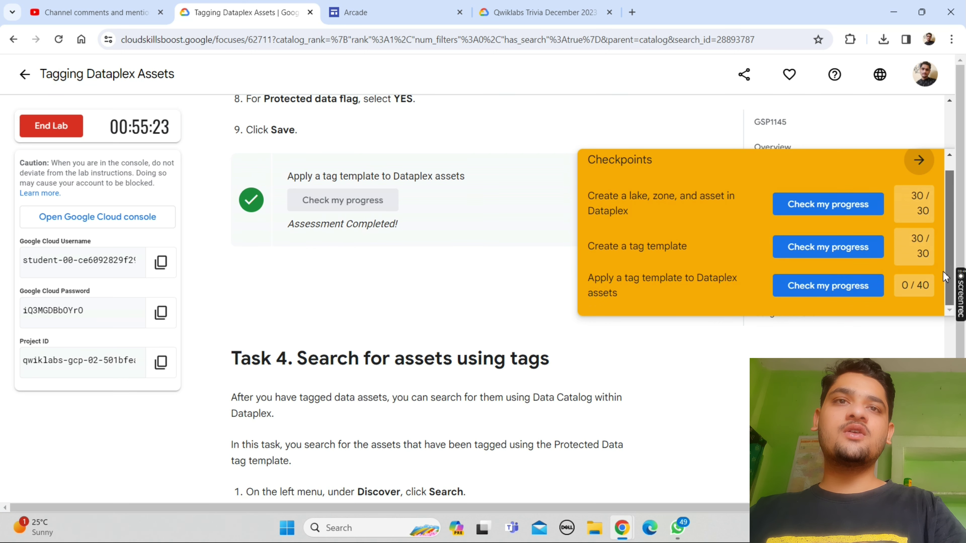
left_click(874, 288)
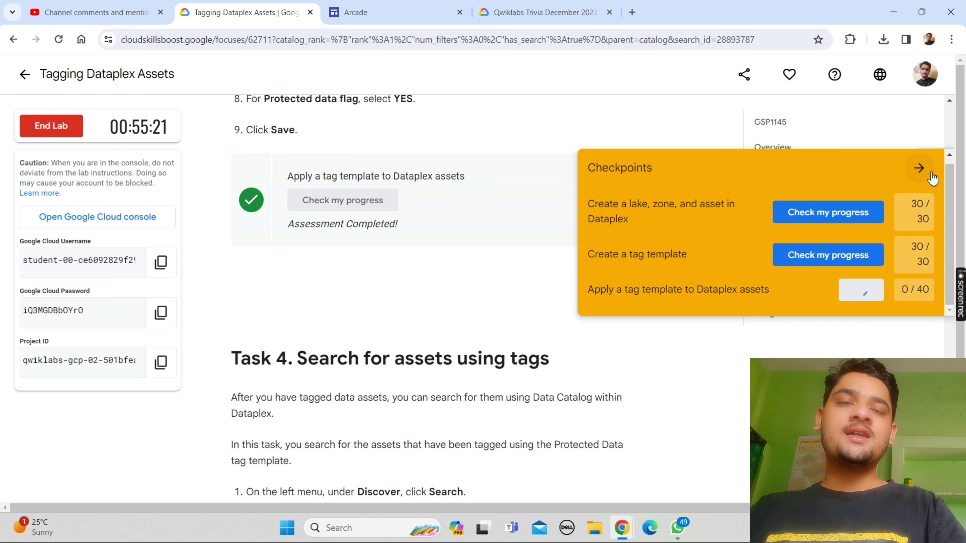